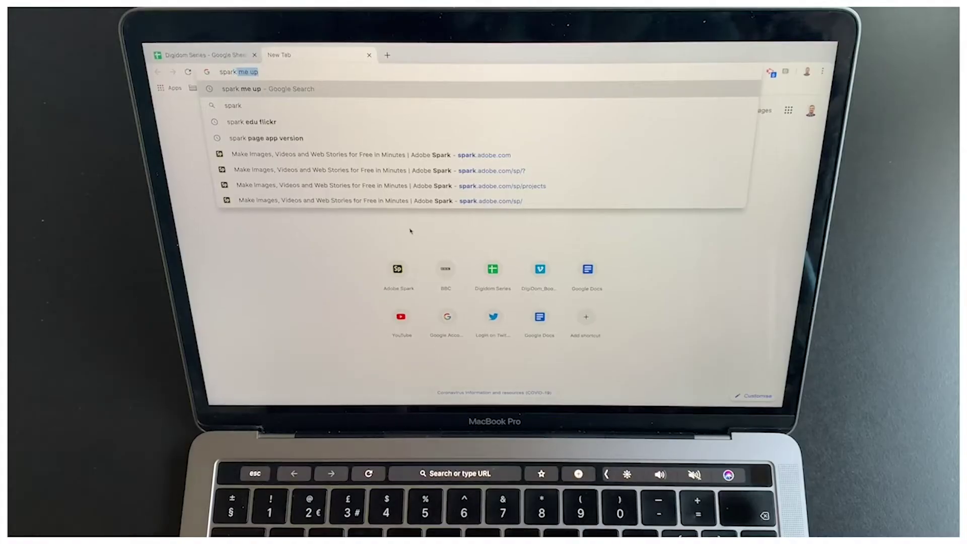
# - Enter spark.adobe.com in Chrome's address bar to load the Spark dashboard
pyautogui.write('.adobe.')
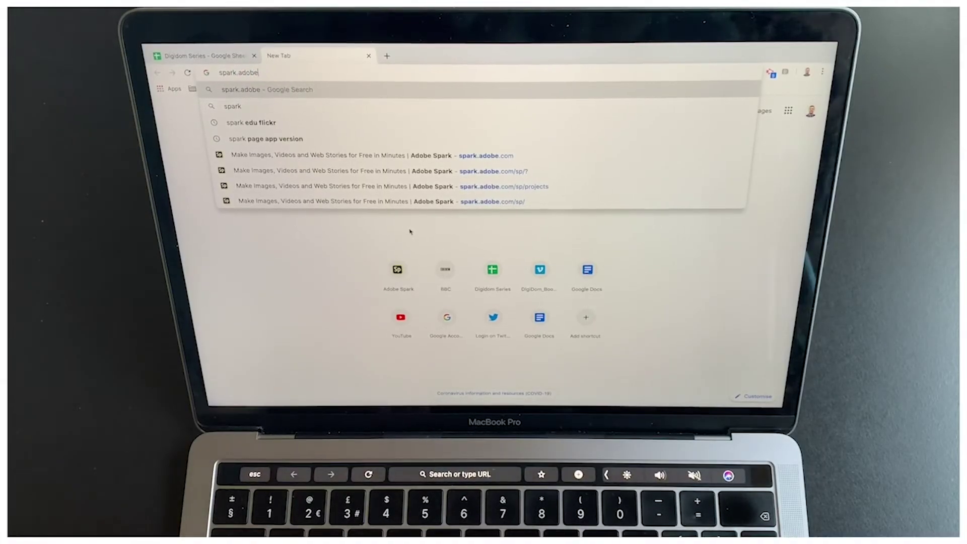
pyautogui.write('com')
pyautogui.press('Return')
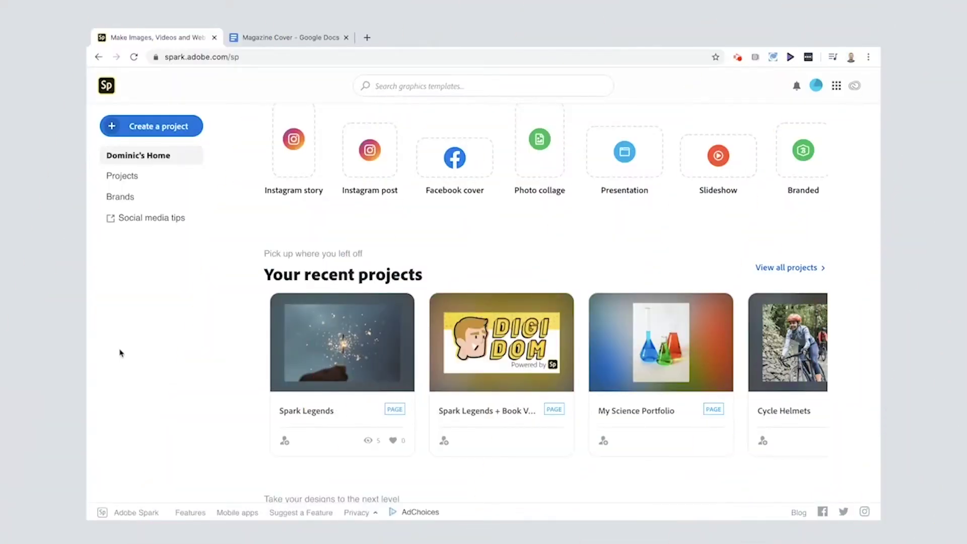
# - Browse all project templates and run the 'magazine cover' graphics template search
pyautogui.click(114, 127)
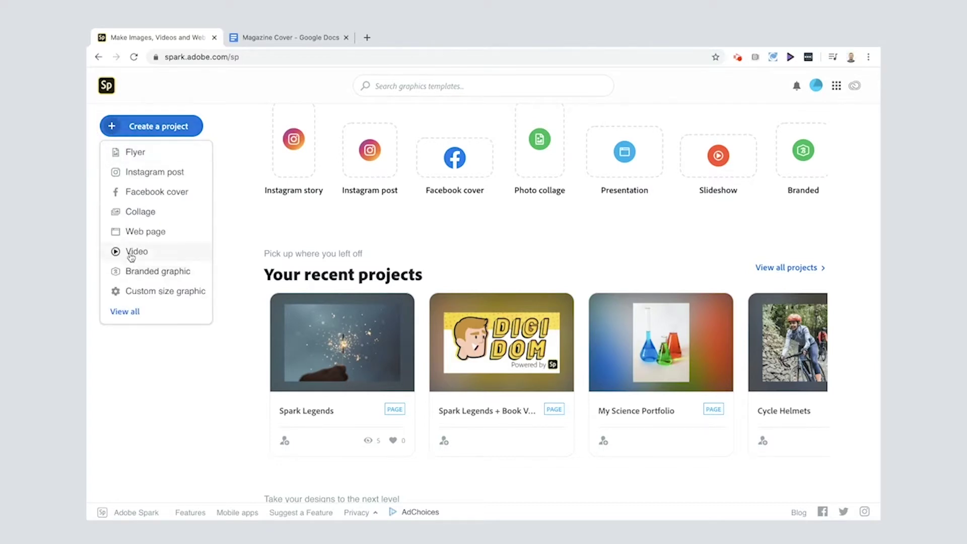
pyautogui.click(124, 312)
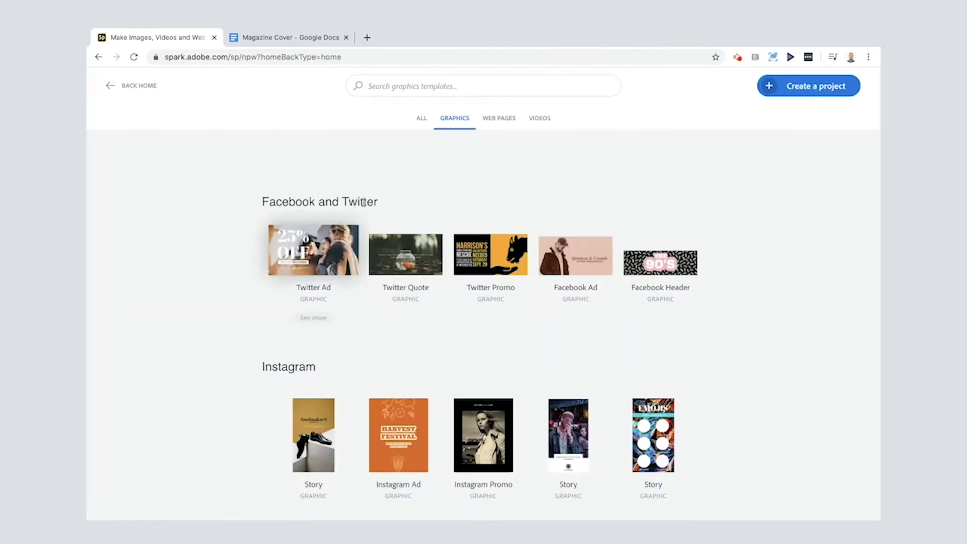
pyautogui.scroll(-6, 408, 340)
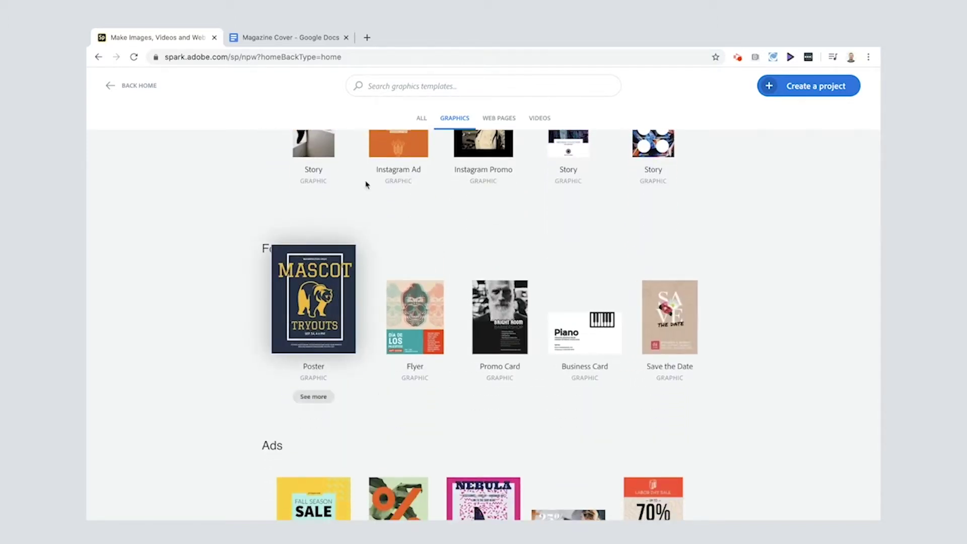
pyautogui.click(409, 88)
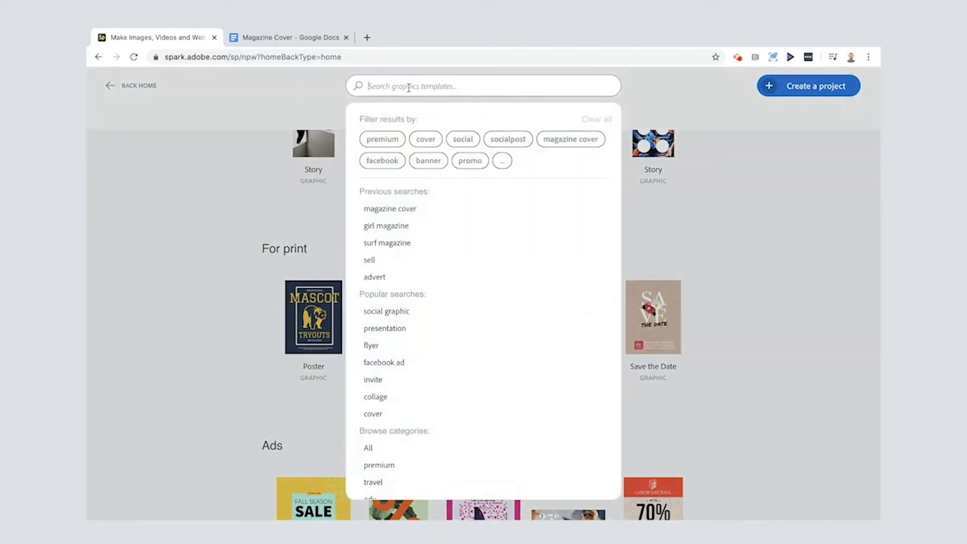
pyautogui.click(384, 209)
pyautogui.scroll(-4, 252, 227)
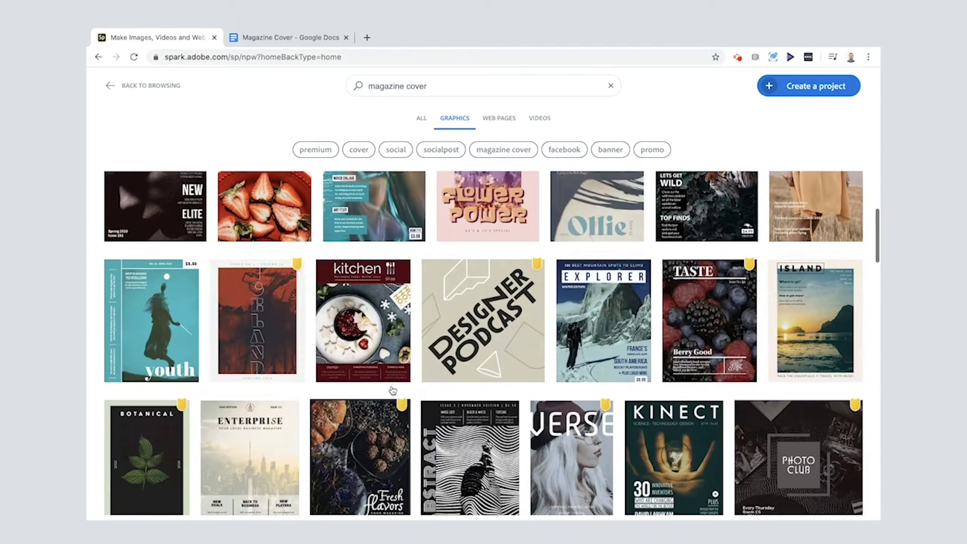
pyautogui.scroll(4, 201, 232)
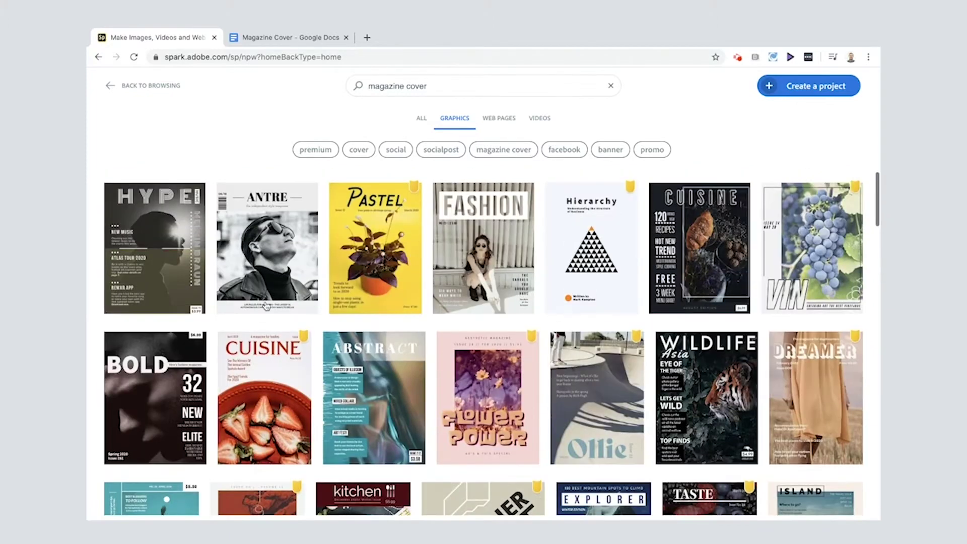
# - Open the HYPE cover template for editing and inspect its title, photo and layout options
pyautogui.click(144, 236)
pyautogui.click(471, 461)
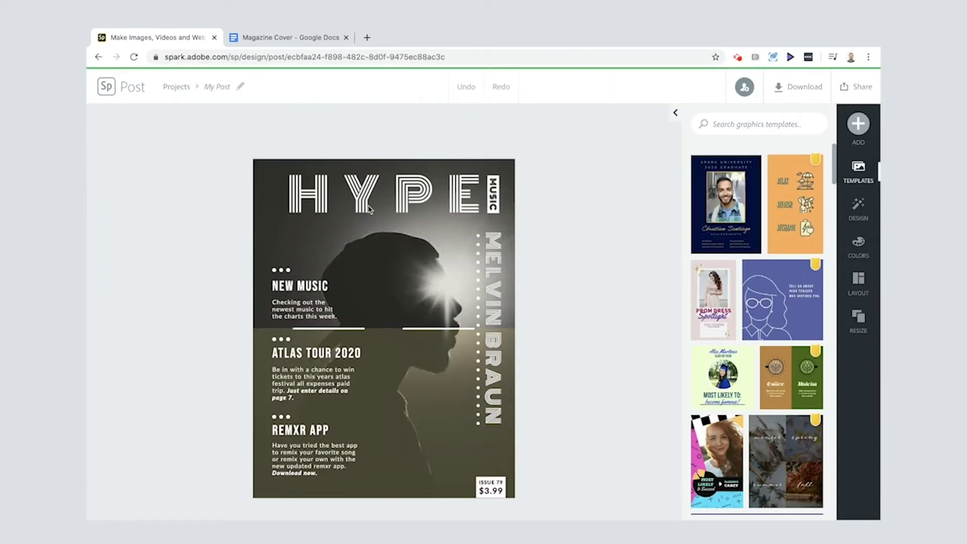
pyautogui.doubleClick(369, 207)
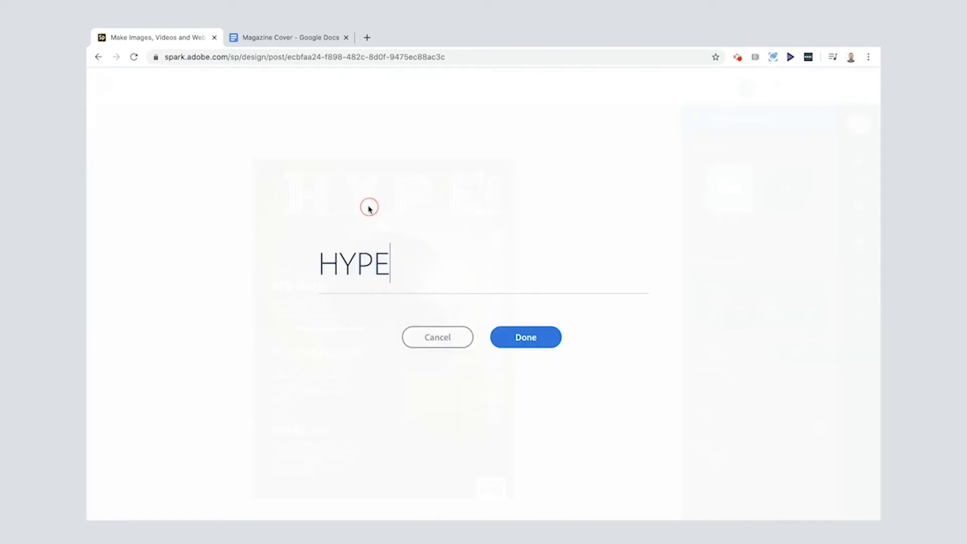
pyautogui.click(414, 344)
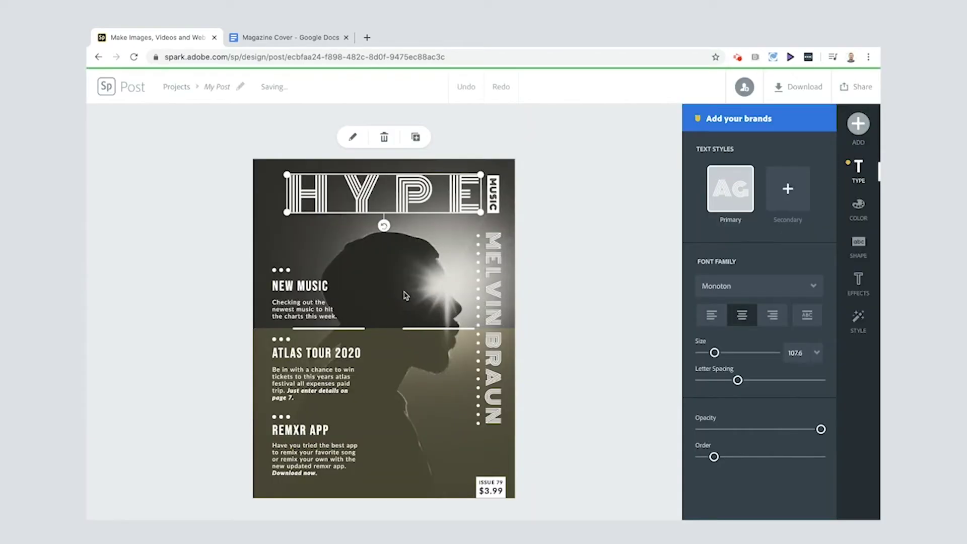
pyautogui.click(406, 296)
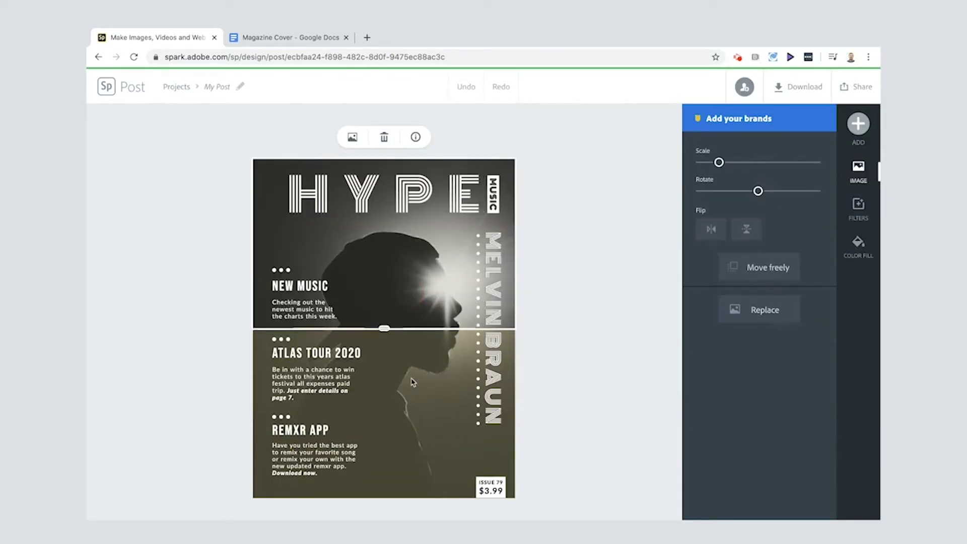
pyautogui.click(564, 306)
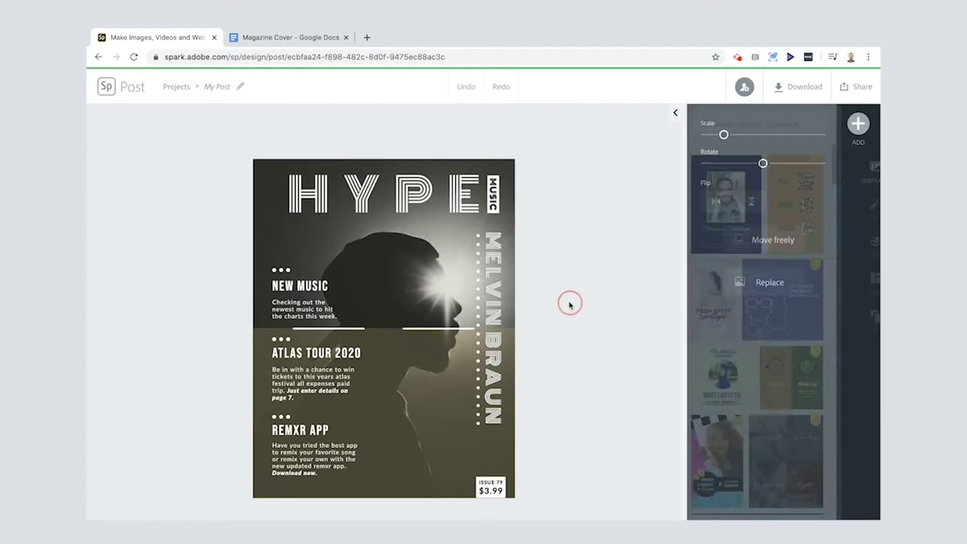
pyautogui.click(858, 285)
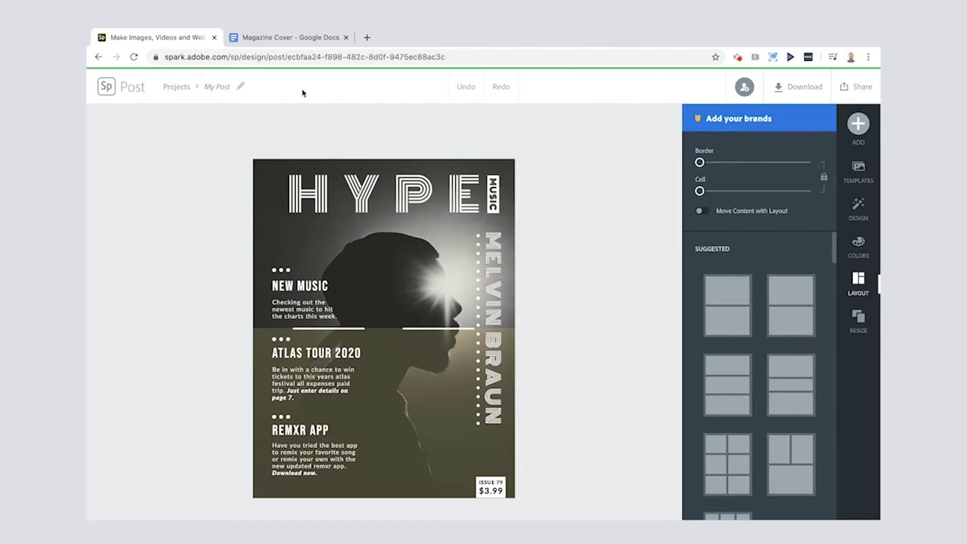
# - Select the title word 'Hoop' in the Magazine Cover document, then return to Spark
pyautogui.click(277, 41)
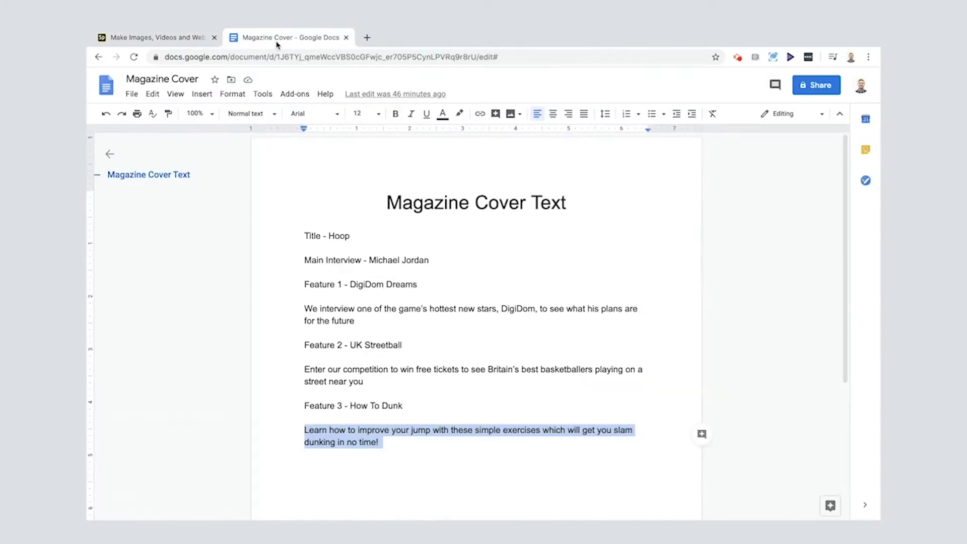
pyautogui.keyDown('shift'); pyautogui.click(386, 237); pyautogui.keyUp('shift')
pyautogui.click(425, 385)
pyautogui.doubleClick(336, 234)
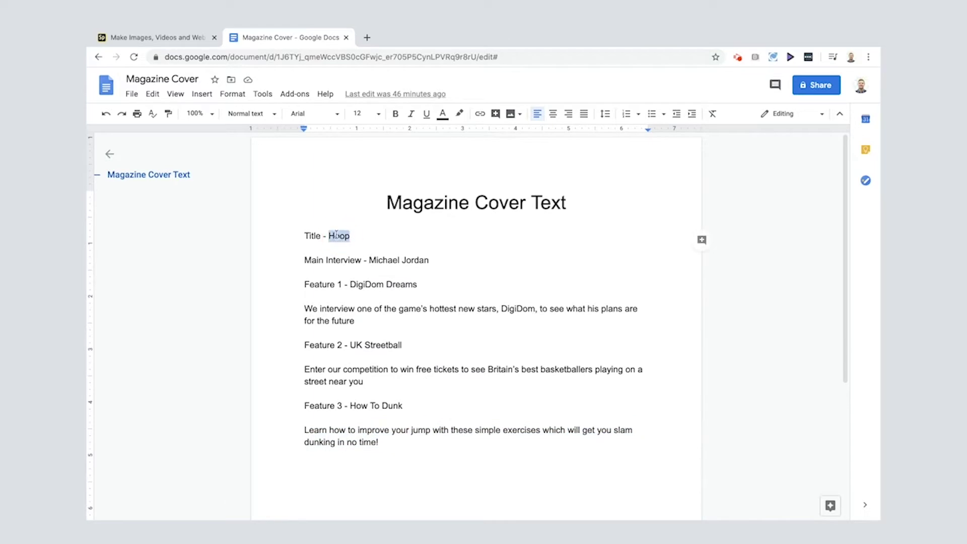
pyautogui.hotkey('ctrl', 'shift', 'Tab')
# - Change the cover title from HYPE to HOOP and delete the MUSIC badge
pyautogui.doubleClick(352, 192)
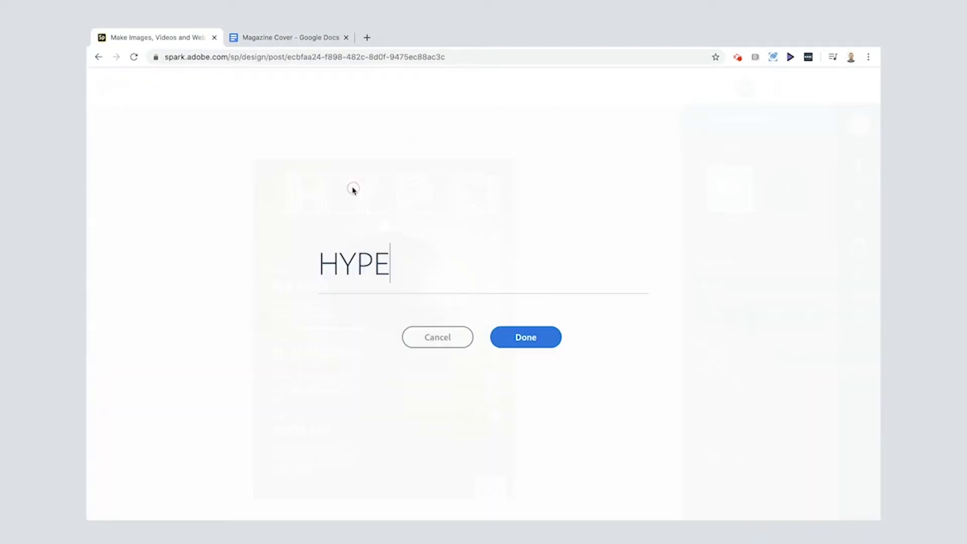
pyautogui.moveTo(341, 263); pyautogui.dragTo(406, 258)
pyautogui.write('OOP')
pyautogui.press('Return')
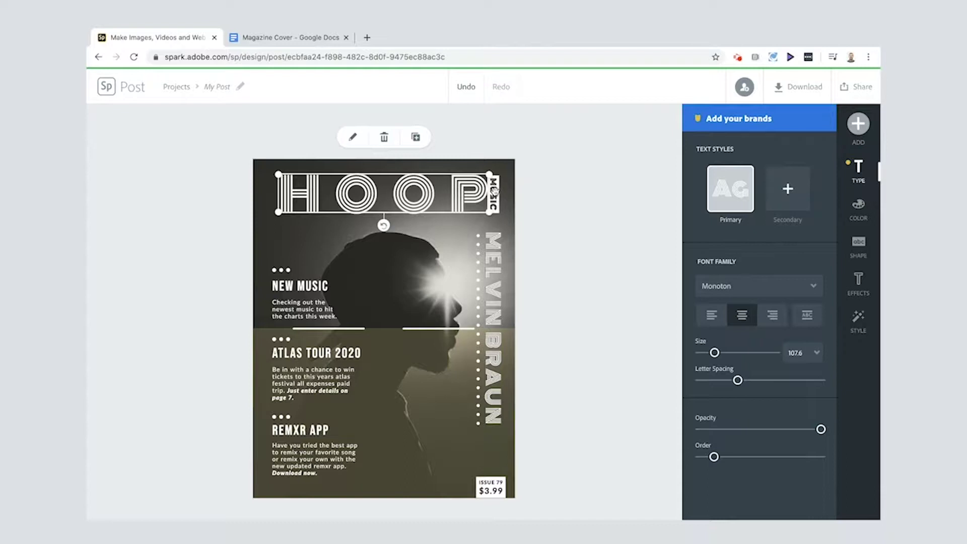
pyautogui.click(384, 138)
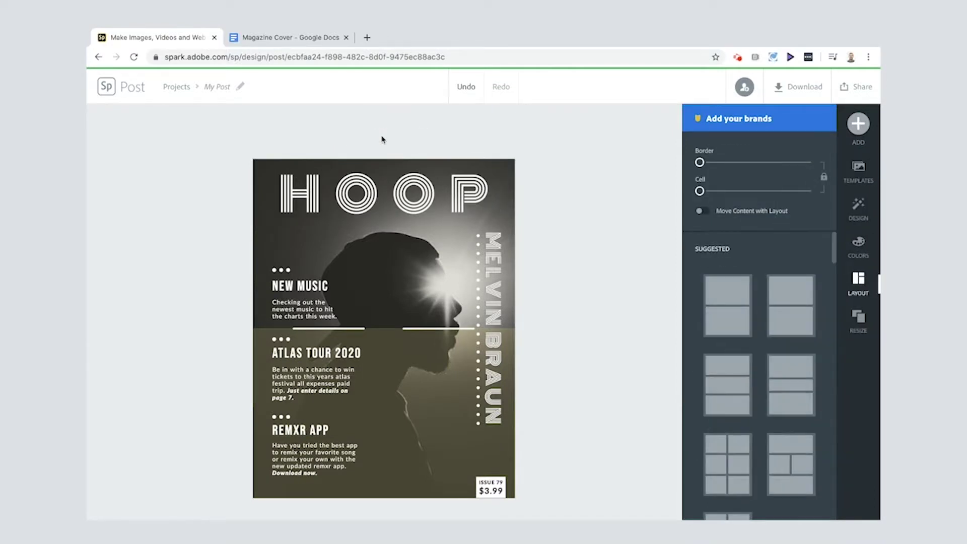
# - Set HOOP in Pacifico, enlarge it across the top, and select the interview line in the document
pyautogui.doubleClick(382, 191)
pyautogui.click(495, 337)
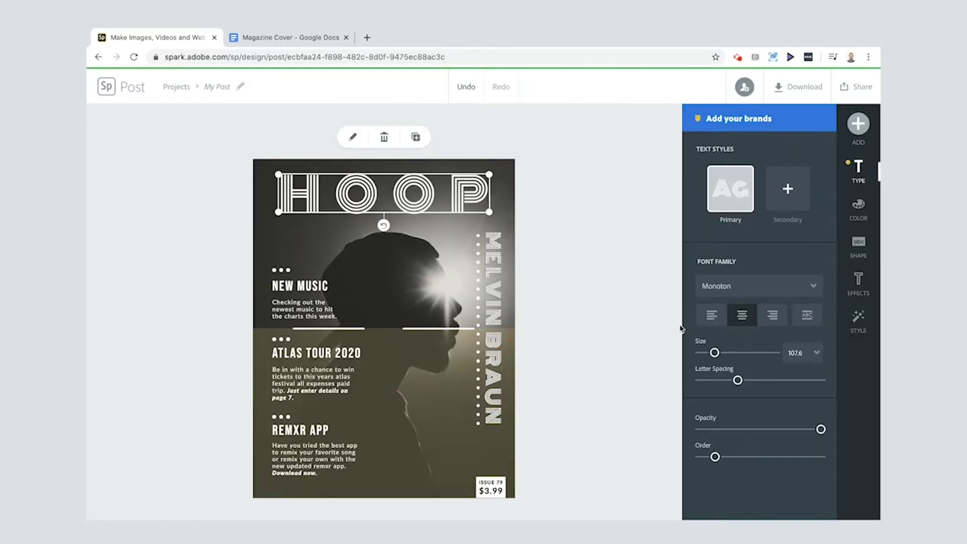
pyautogui.click(740, 288)
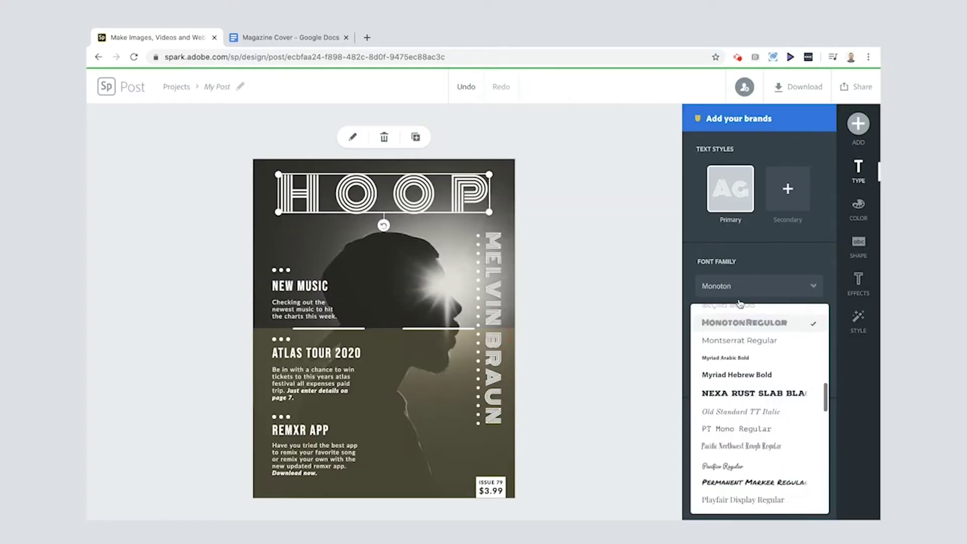
pyautogui.click(721, 466)
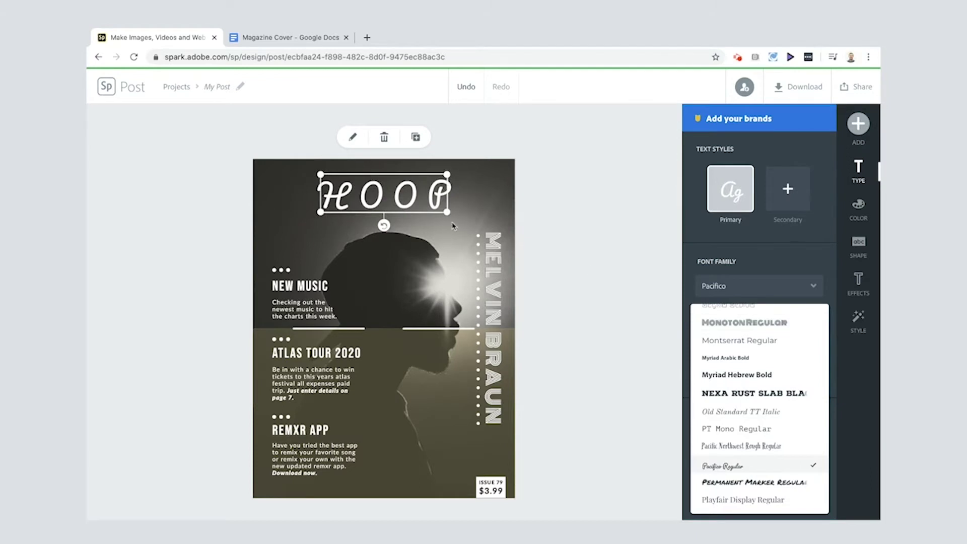
pyautogui.moveTo(447, 212); pyautogui.dragTo(508, 216)
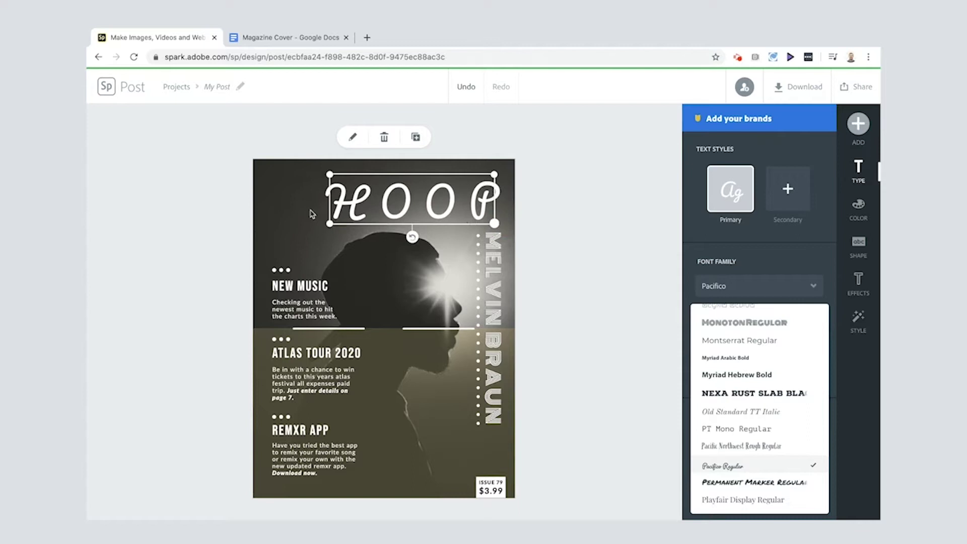
pyautogui.moveTo(329, 176); pyautogui.dragTo(262, 161)
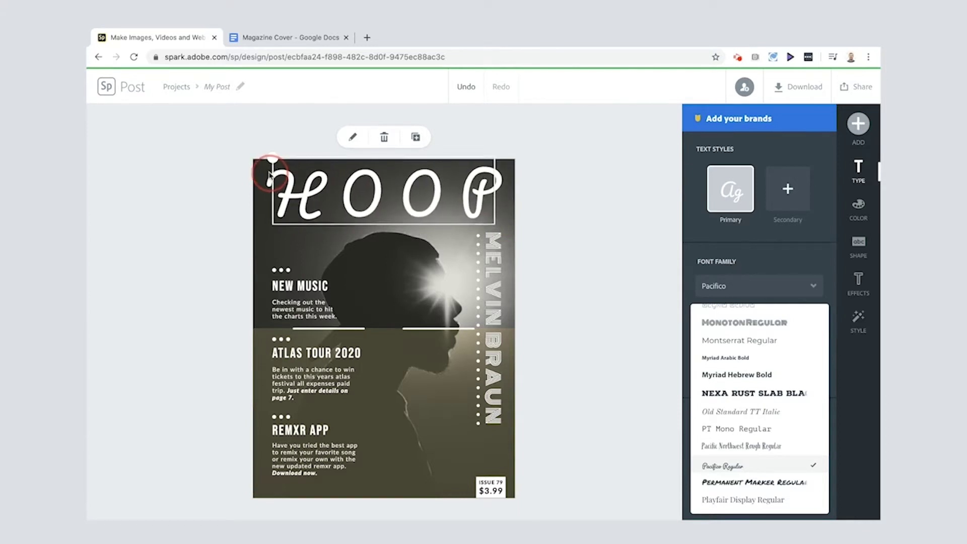
pyautogui.click(581, 191)
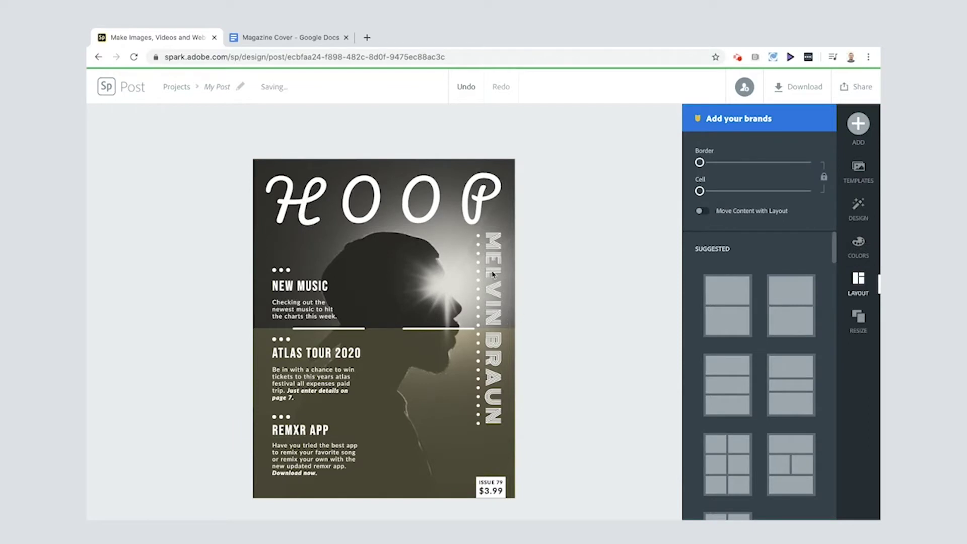
pyautogui.click(295, 40)
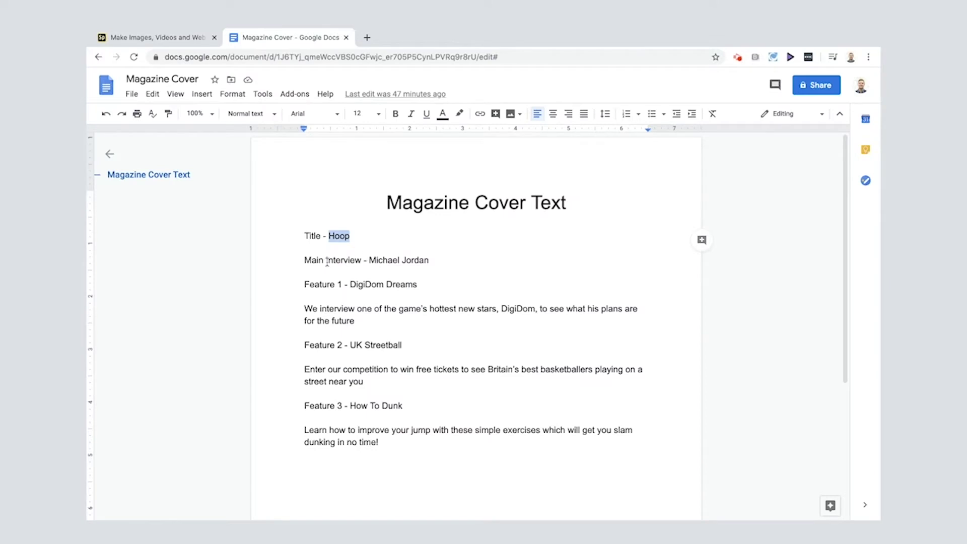
pyautogui.moveTo(325, 261); pyautogui.dragTo(443, 258)
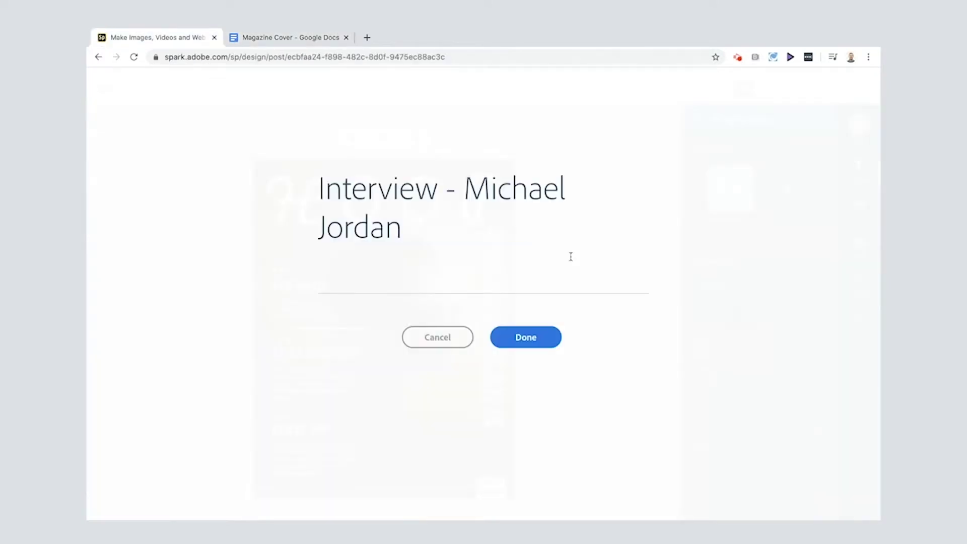
# - Set 'Interview - Michael Jordan' in Pacifico Regular and stretch its box up and down to size 32.5
pyautogui.click(521, 342)
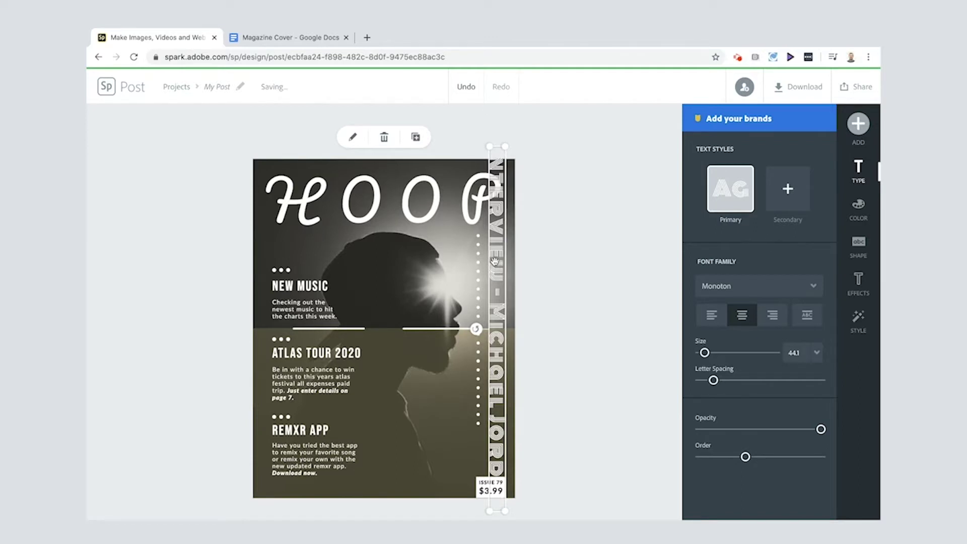
pyautogui.click(812, 285)
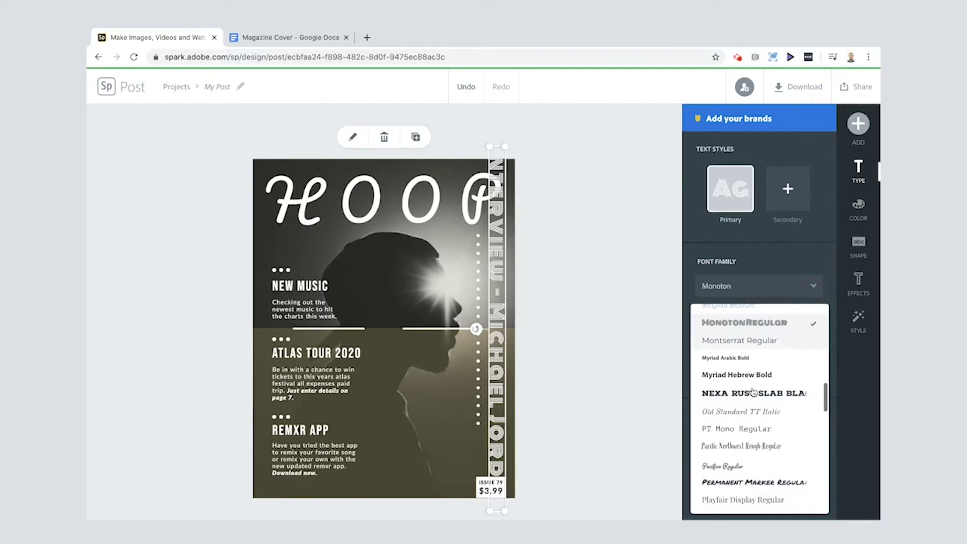
pyautogui.click(730, 470)
pyautogui.click(641, 305)
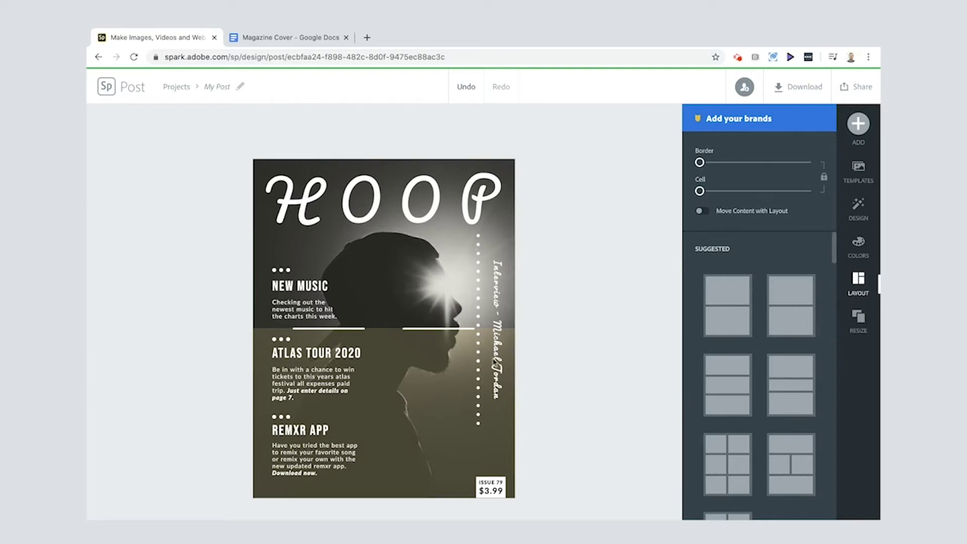
pyautogui.click(497, 342)
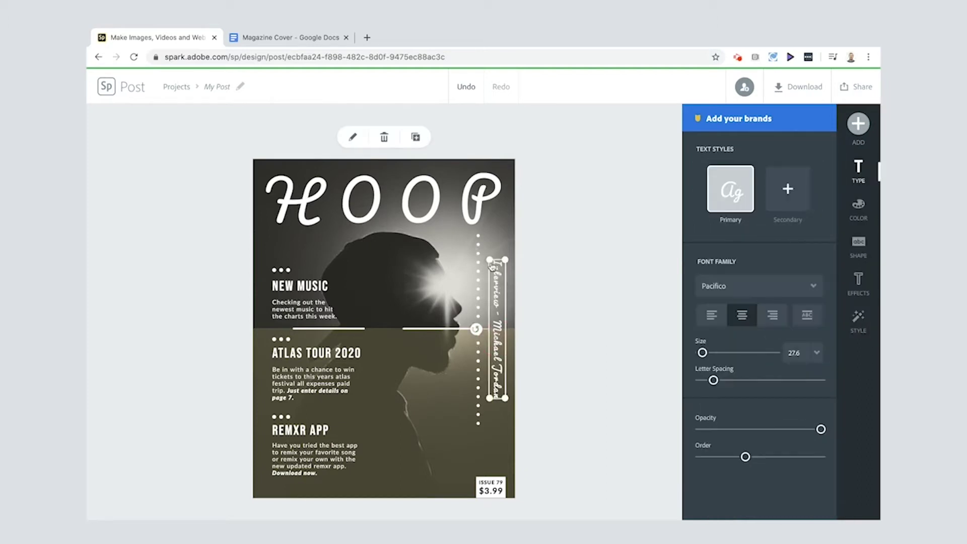
pyautogui.moveTo(491, 247); pyautogui.dragTo(489, 236)
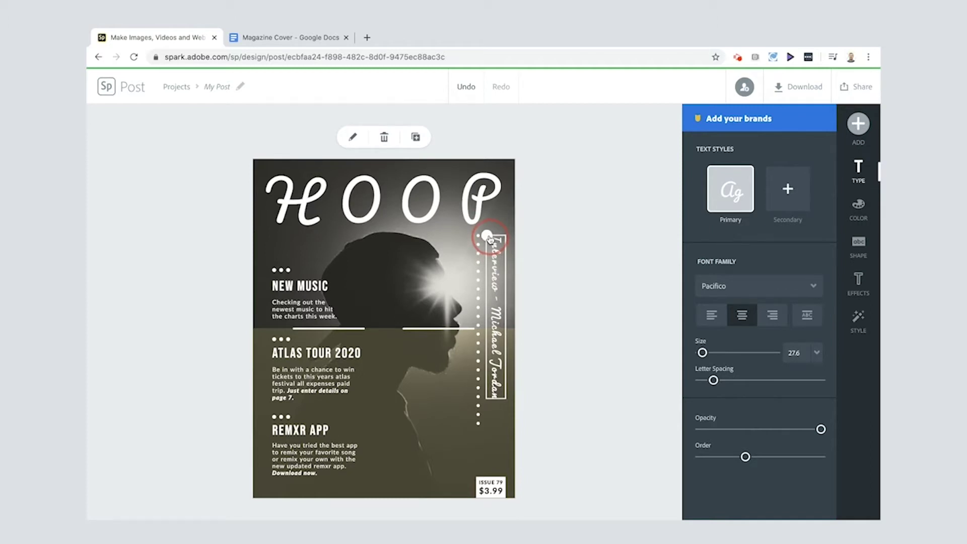
pyautogui.moveTo(487, 399); pyautogui.dragTo(485, 423)
# - Select a single dot near the top of the dotted column beside the interview headline
pyautogui.click(623, 367)
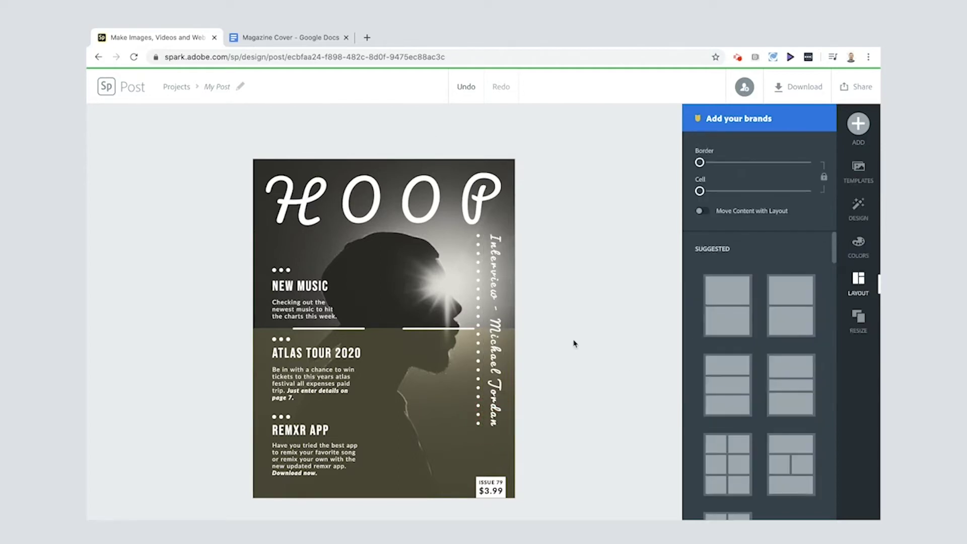
pyautogui.click(477, 272)
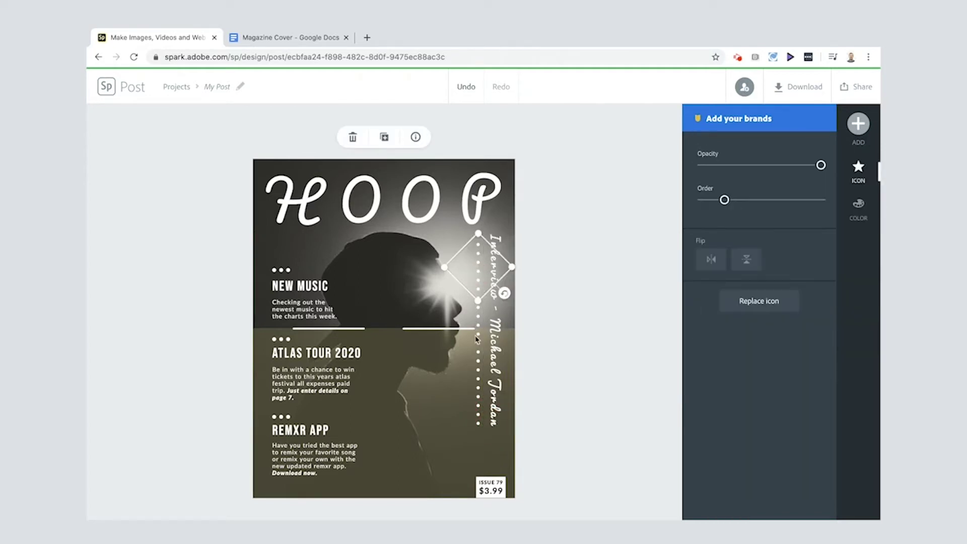
pyautogui.click(477, 338)
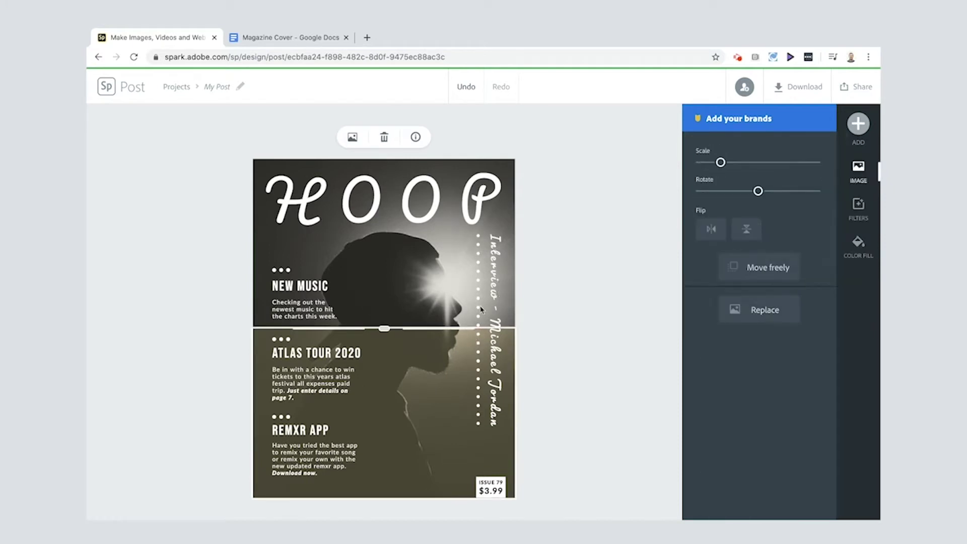
pyautogui.click(477, 273)
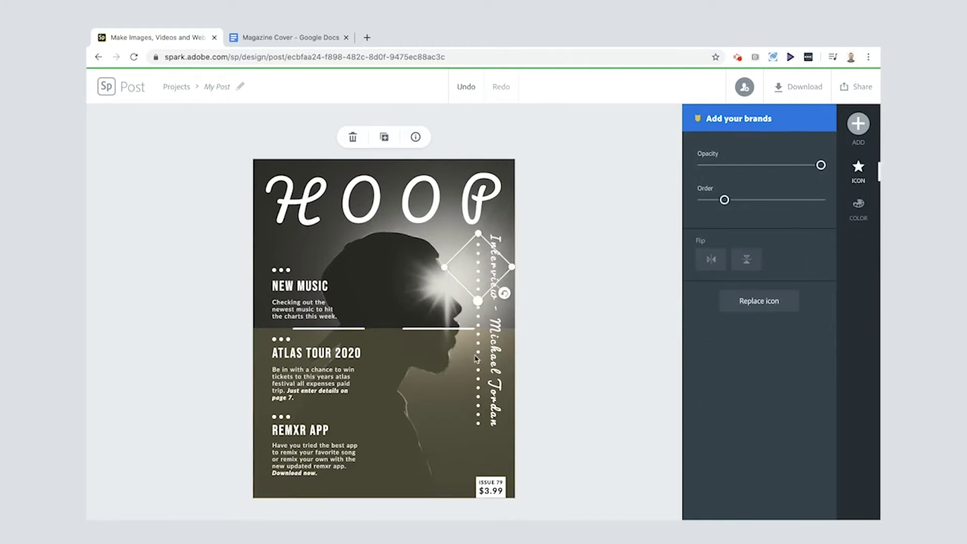
pyautogui.click(478, 400)
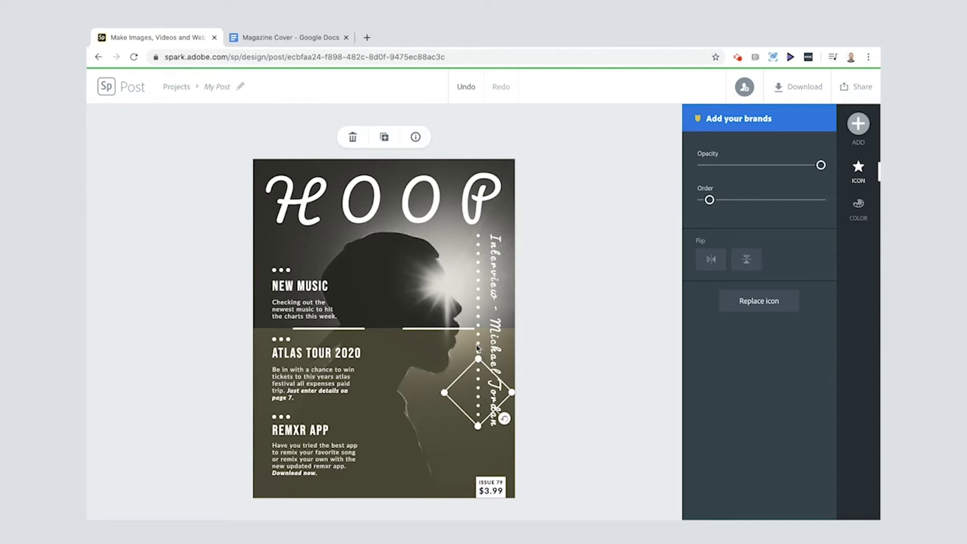
pyautogui.click(479, 345)
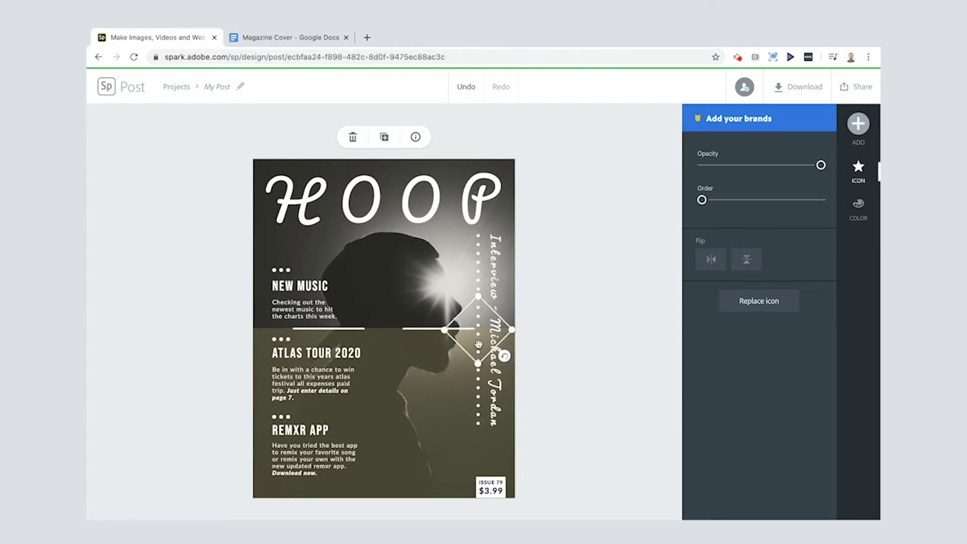
pyautogui.click(478, 260)
# - Replace the dot with a dotted-line icon, rotate it vertical and move it beside the headline
pyautogui.click(745, 301)
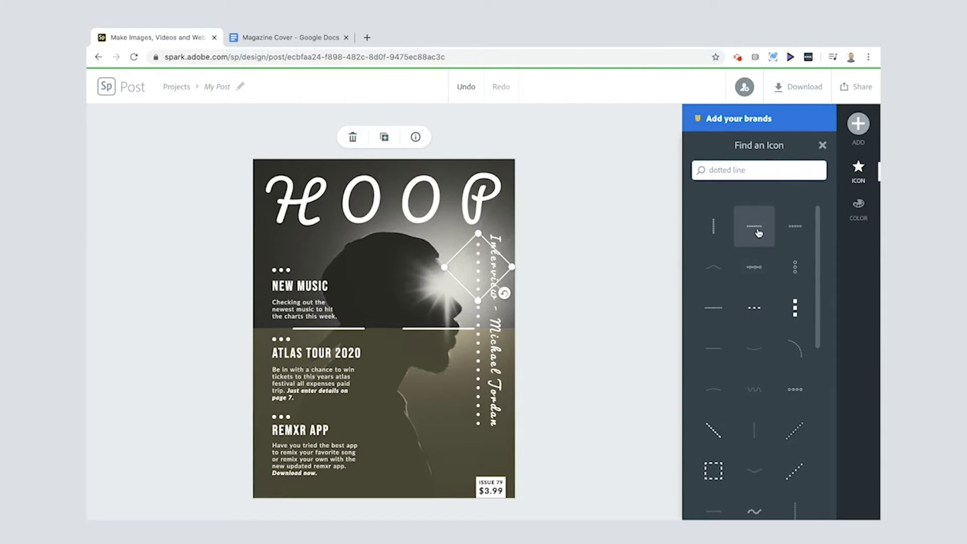
pyautogui.click(758, 232)
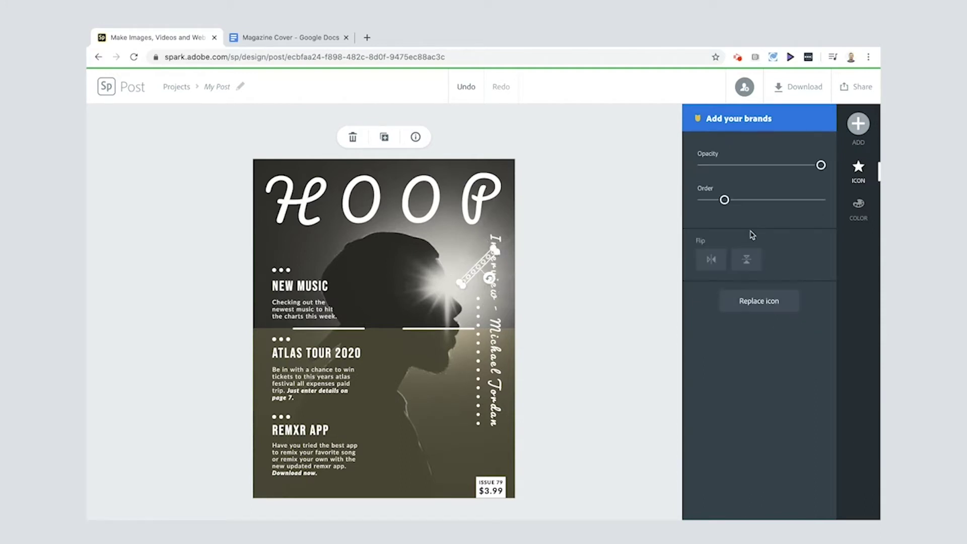
pyautogui.moveTo(489, 278)
pyautogui.mouseDown()
pyautogui.moveTo(494, 265)
pyautogui.moveTo(496, 274)
pyautogui.mouseUp()
pyautogui.click(479, 313)
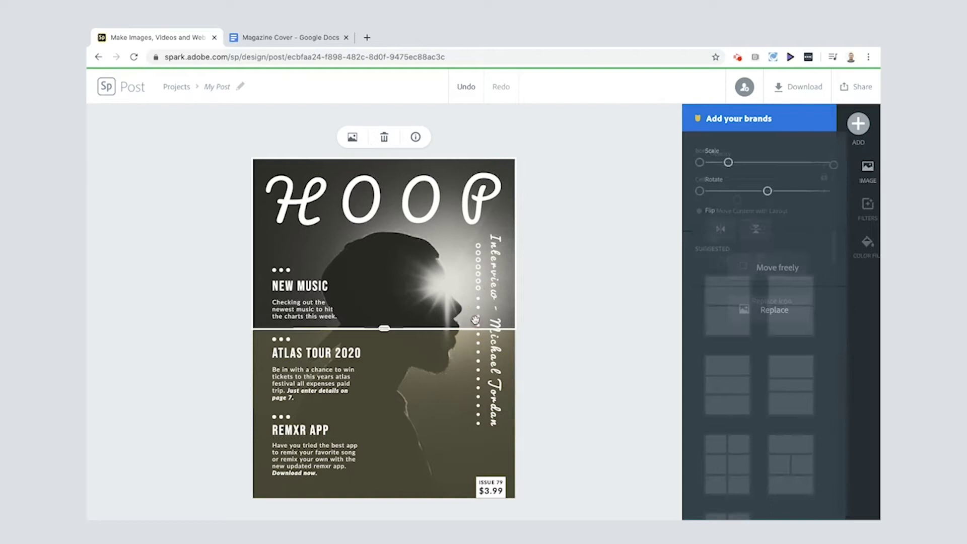
pyautogui.click(479, 314)
pyautogui.moveTo(479, 313); pyautogui.dragTo(479, 258)
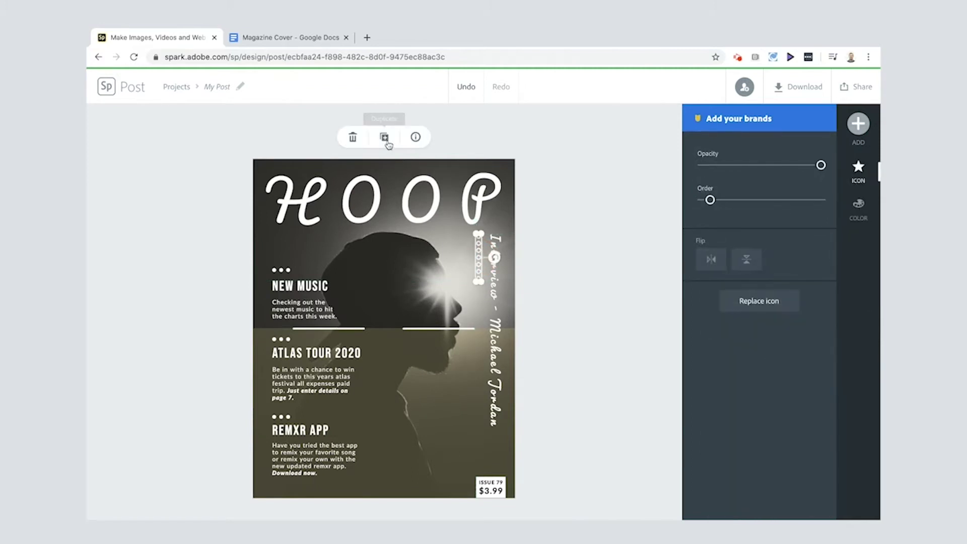
# - Duplicate the dotted-line icon, stack the copies, and stretch the chain from headline top to end
pyautogui.click(384, 139)
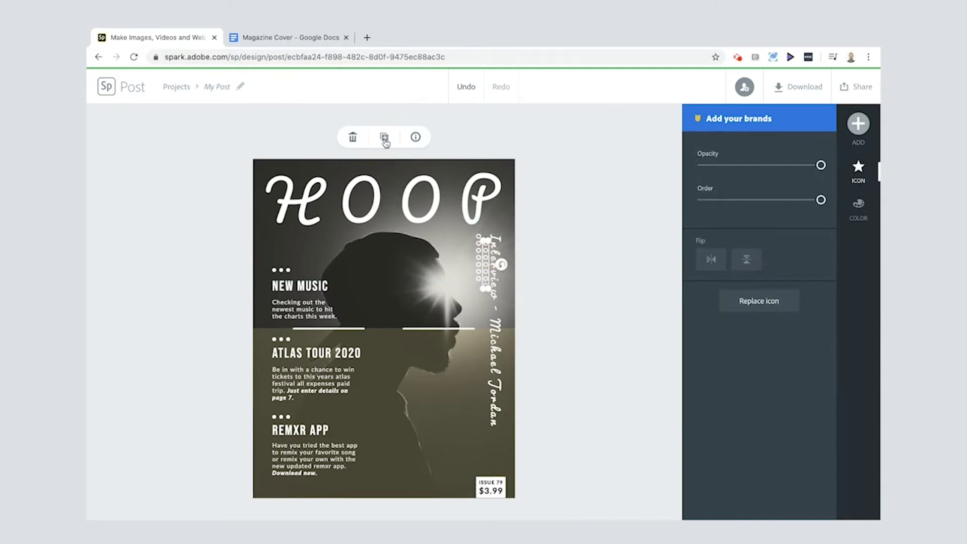
pyautogui.click(385, 139)
pyautogui.moveTo(490, 268); pyautogui.dragTo(481, 367)
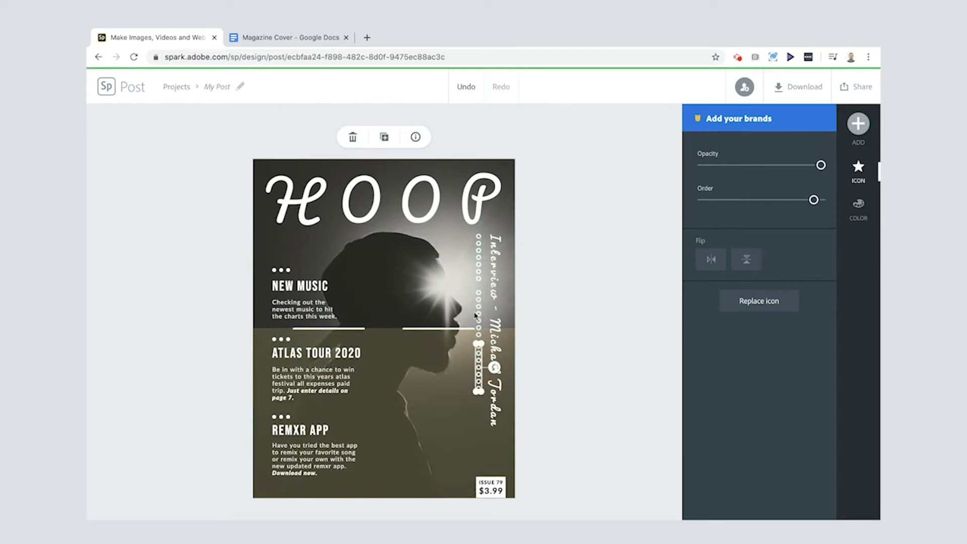
pyautogui.click(479, 313)
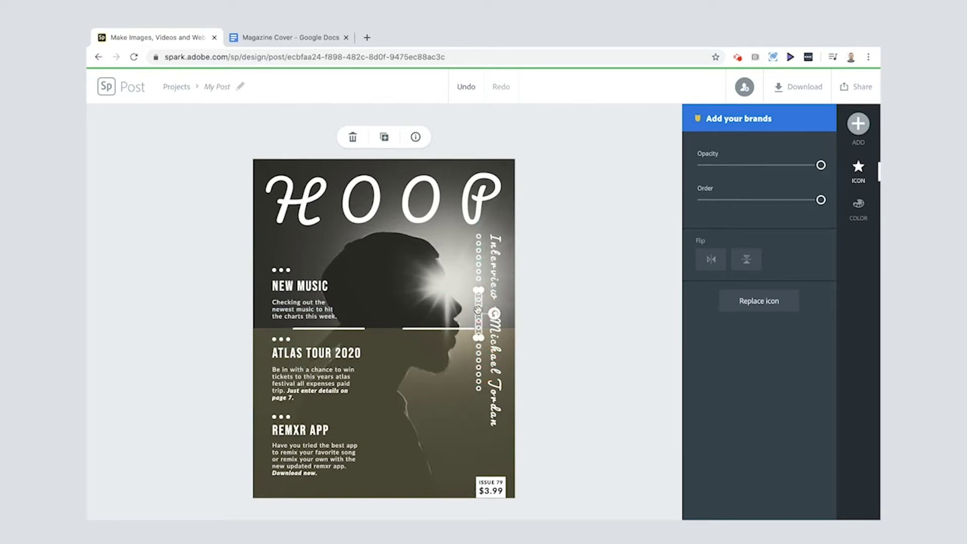
pyautogui.keyDown('shift'); pyautogui.click(479, 296); pyautogui.keyUp('shift')
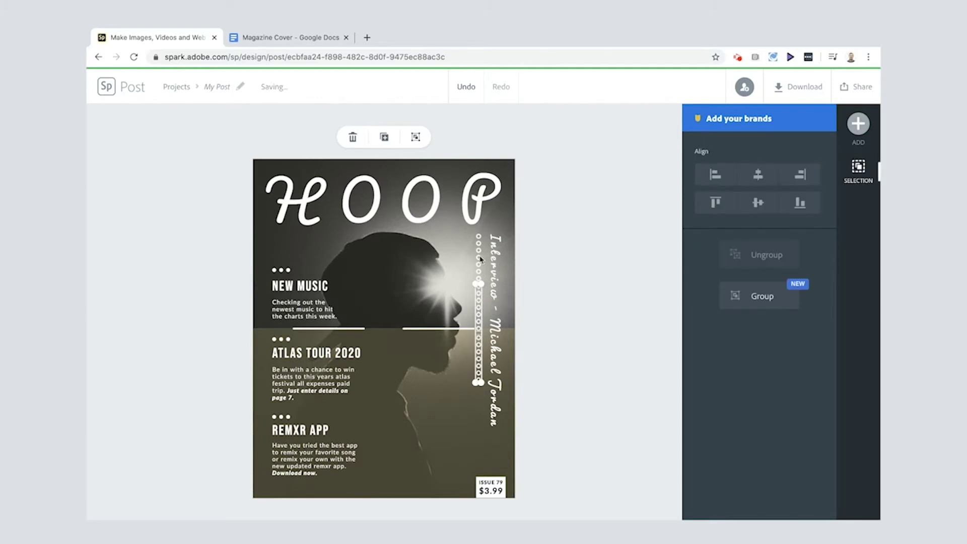
pyautogui.moveTo(480, 260); pyautogui.dragTo(479, 254)
pyautogui.click(475, 407)
pyautogui.moveTo(475, 411); pyautogui.dragTo(456, 428)
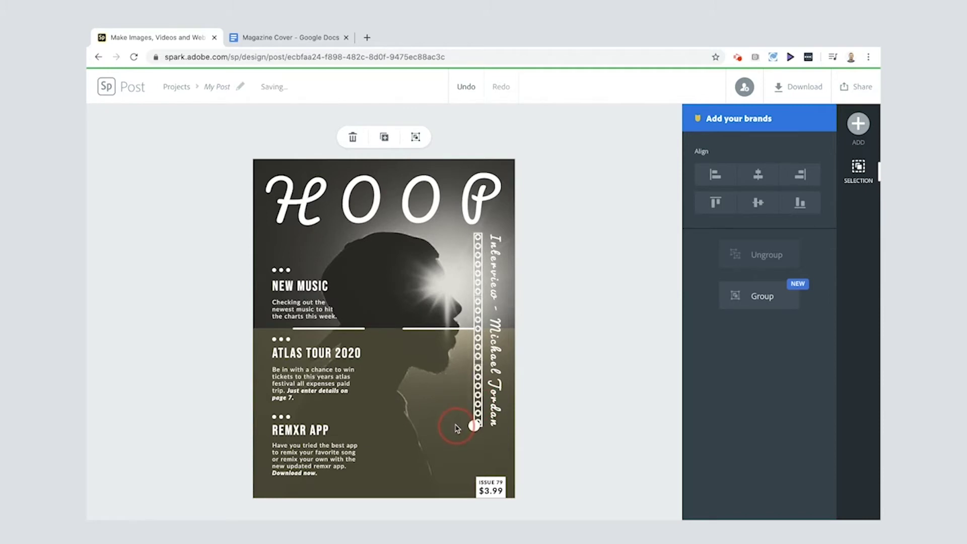
pyautogui.click(557, 379)
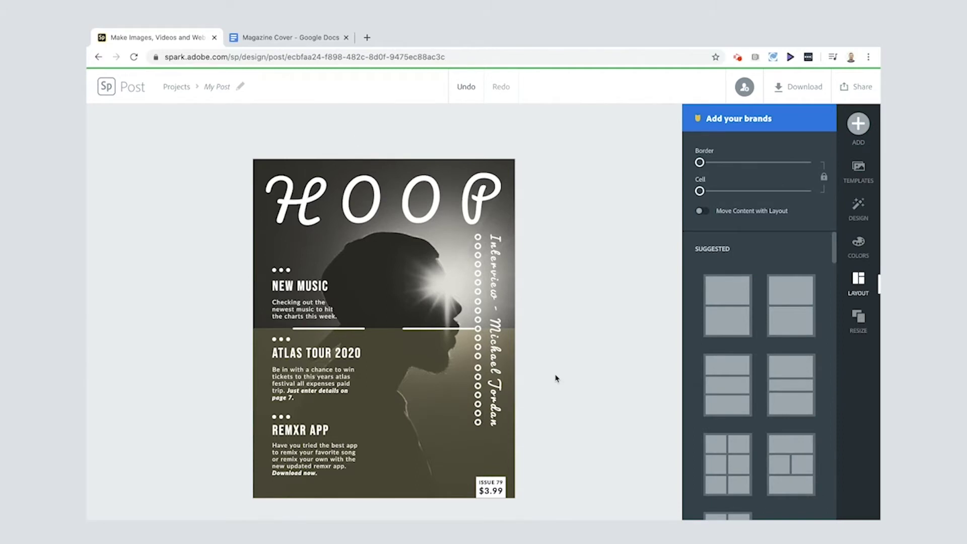
# - Delete the right white divider line and set the lower photo's filter to None
pyautogui.click(422, 330)
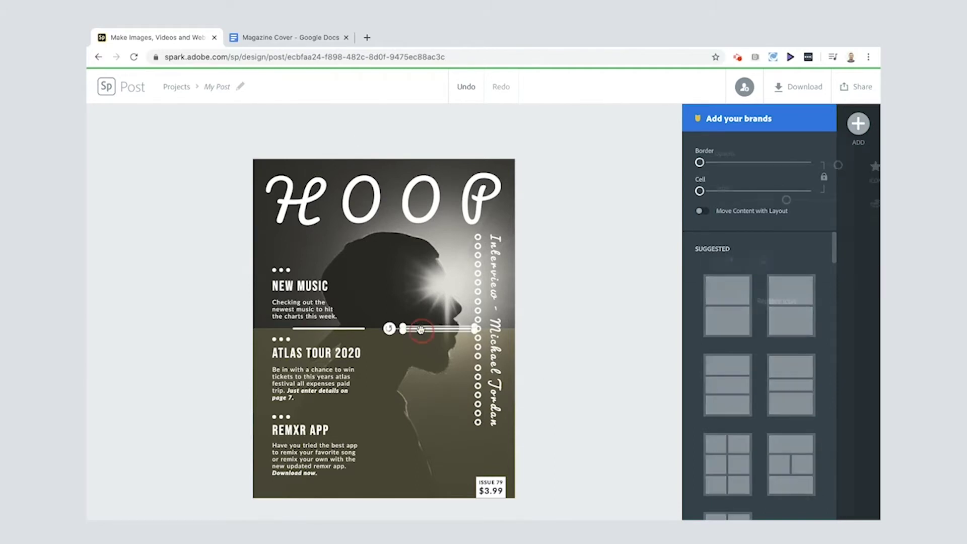
pyautogui.press('Delete')
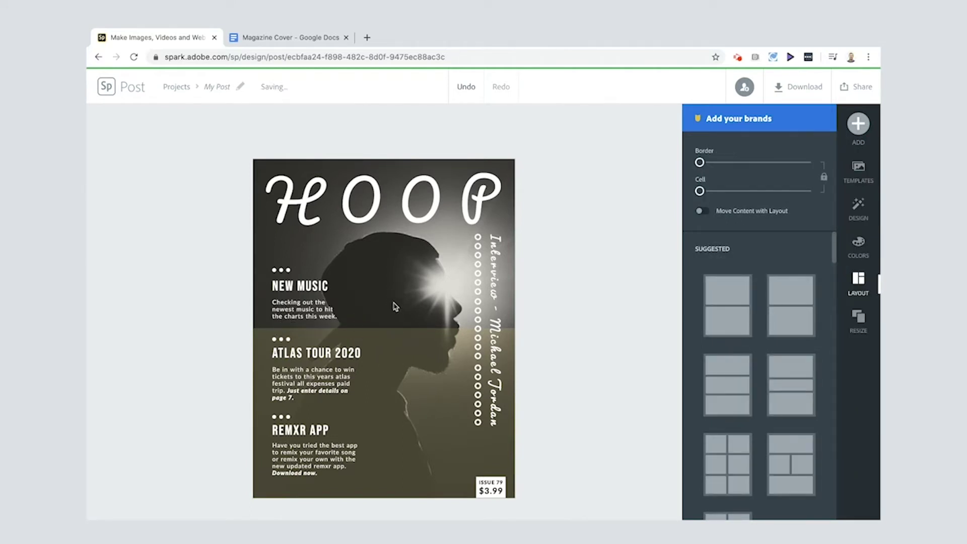
pyautogui.click(387, 365)
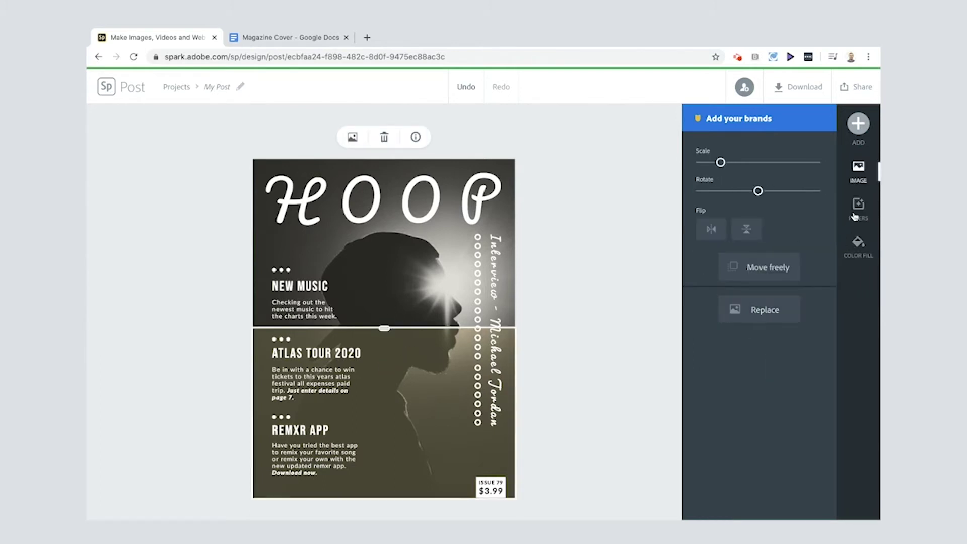
pyautogui.click(855, 216)
pyautogui.click(728, 256)
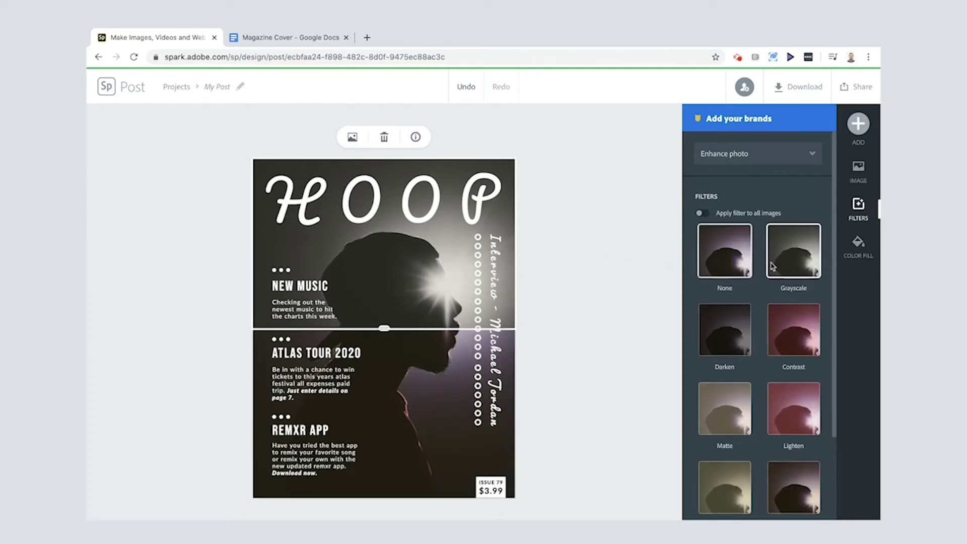
pyautogui.click(723, 242)
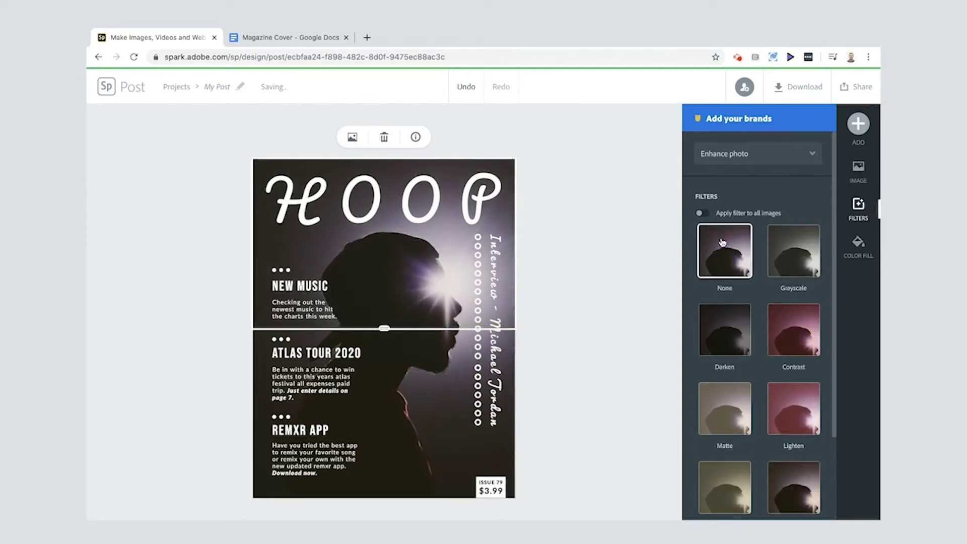
pyautogui.click(629, 290)
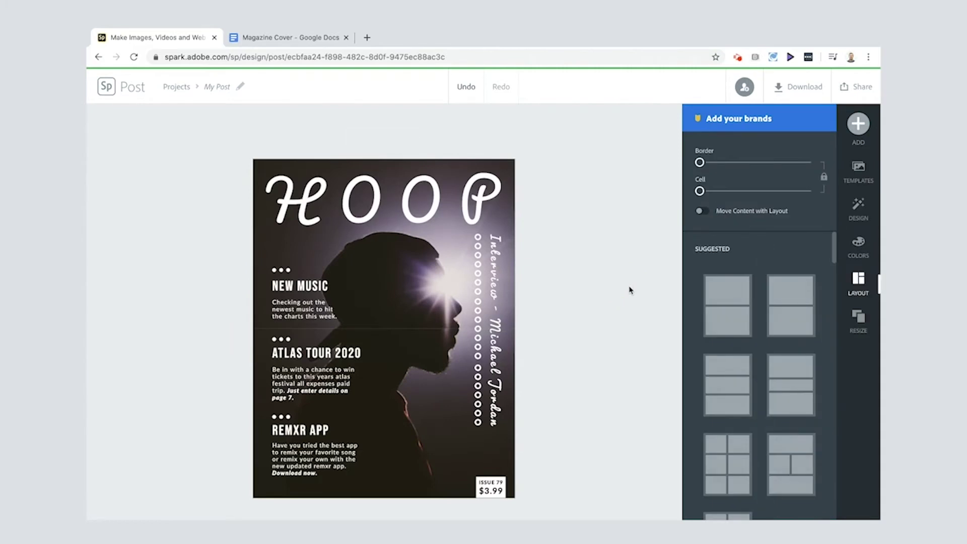
# - Replace the cover photo with the colourful basketball players photo found by searching 'basketball'
pyautogui.click(412, 282)
pyautogui.click(761, 311)
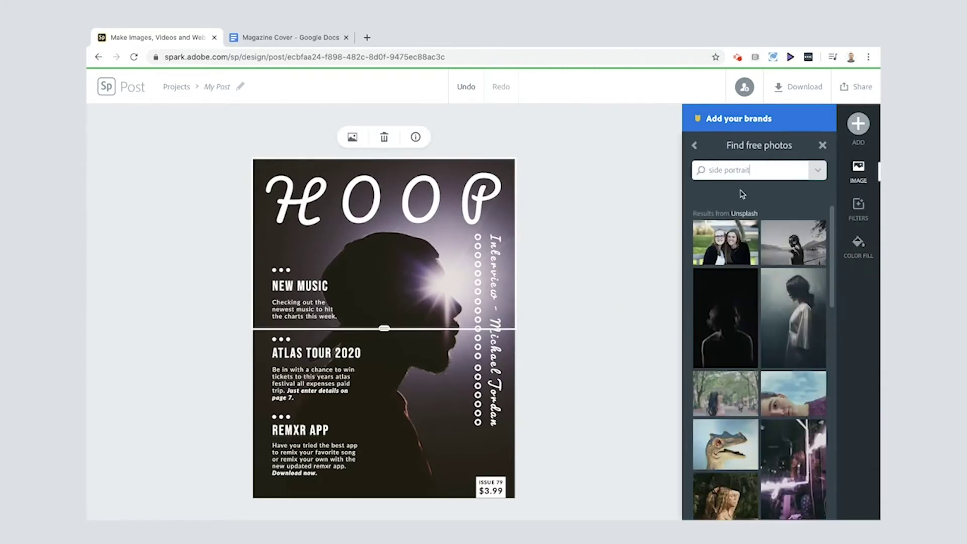
pyautogui.click(734, 170)
pyautogui.doubleClick(734, 171)
pyautogui.hotkey('ctrl', 'a')
pyautogui.write('bas')
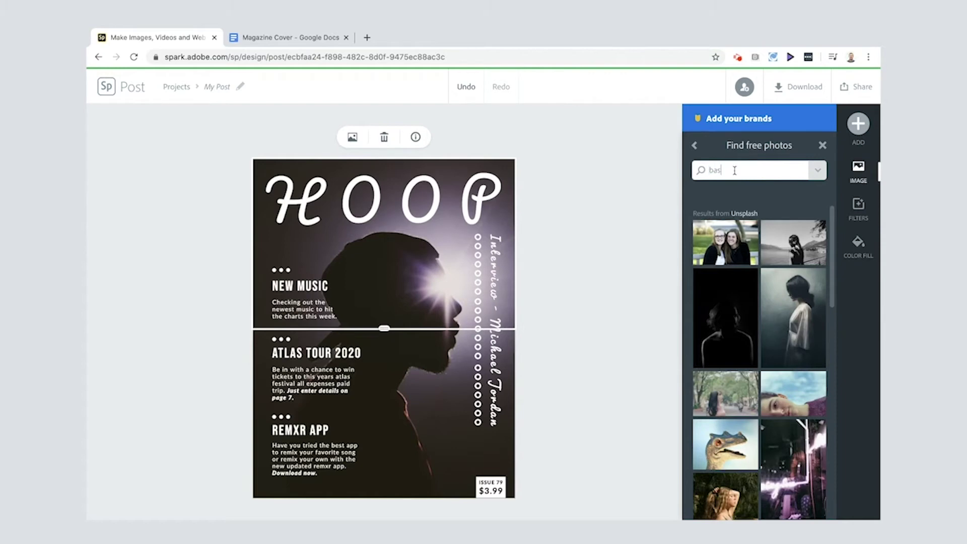
pyautogui.write('ketball')
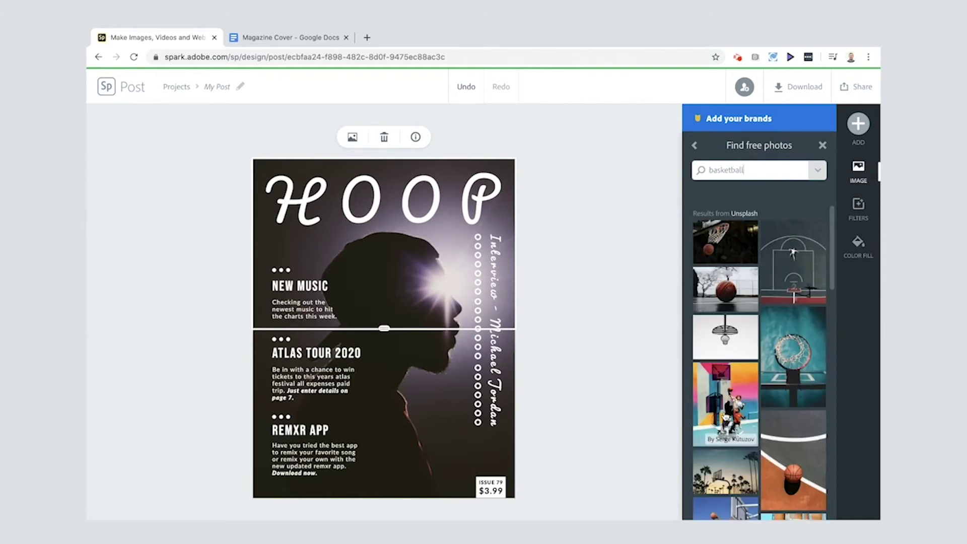
pyautogui.click(725, 416)
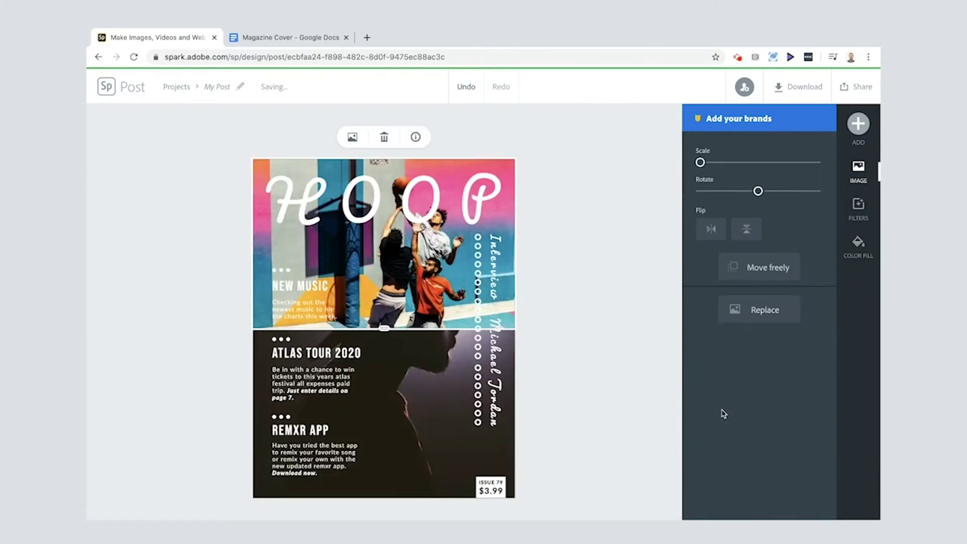
pyautogui.click(393, 421)
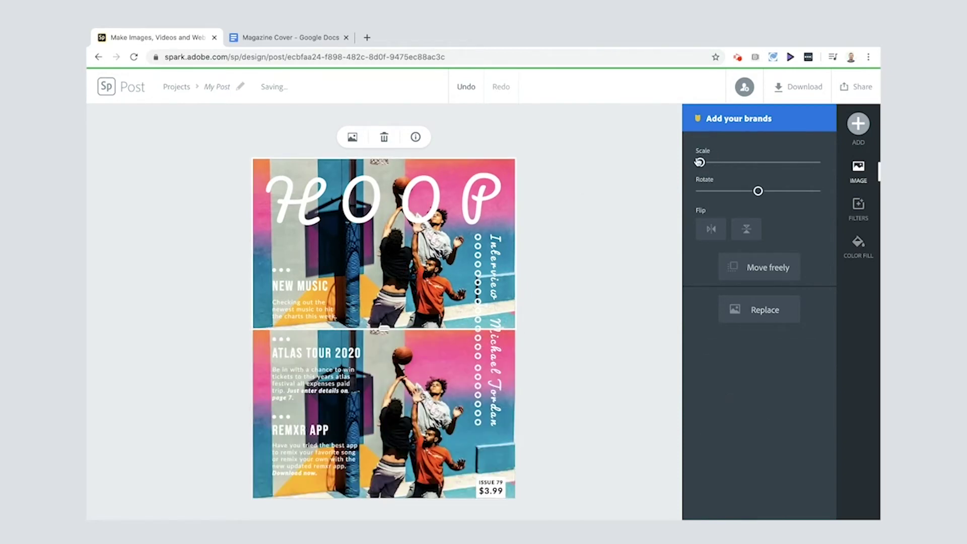
# - Scale and shift both cells' photos: basketball hoop visible on top, orange-shirt player large below
pyautogui.moveTo(700, 162); pyautogui.dragTo(712, 162)
pyautogui.moveTo(384, 276); pyautogui.dragTo(363, 308)
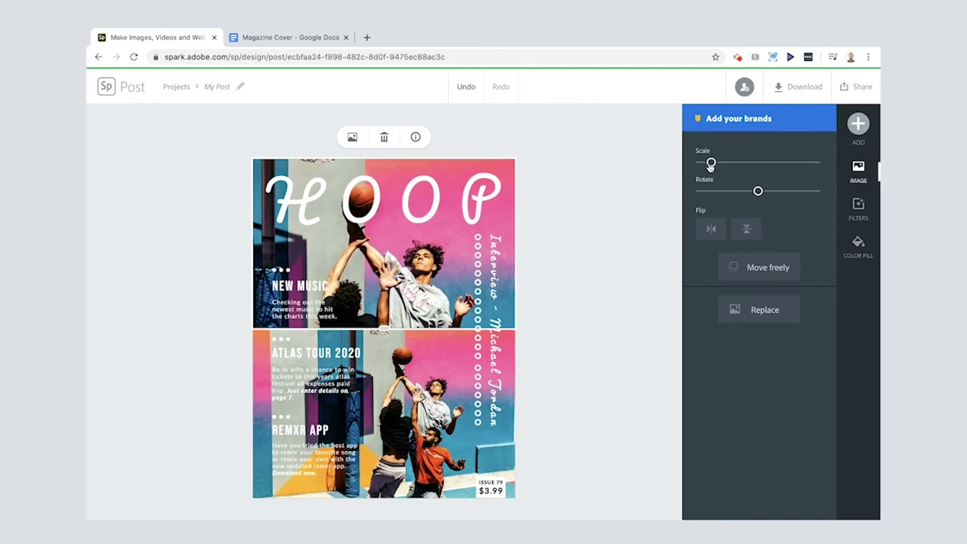
pyautogui.moveTo(711, 165); pyautogui.dragTo(706, 163)
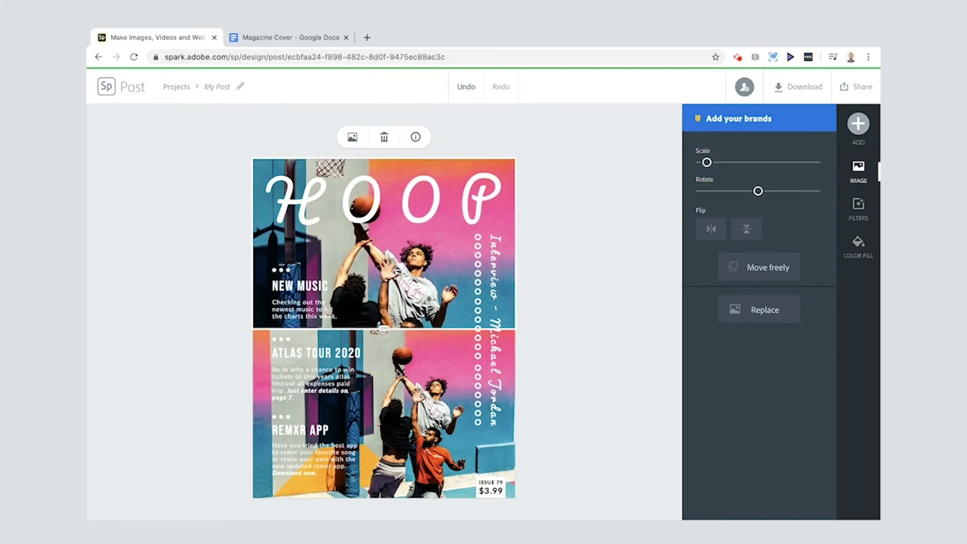
pyautogui.click(409, 411)
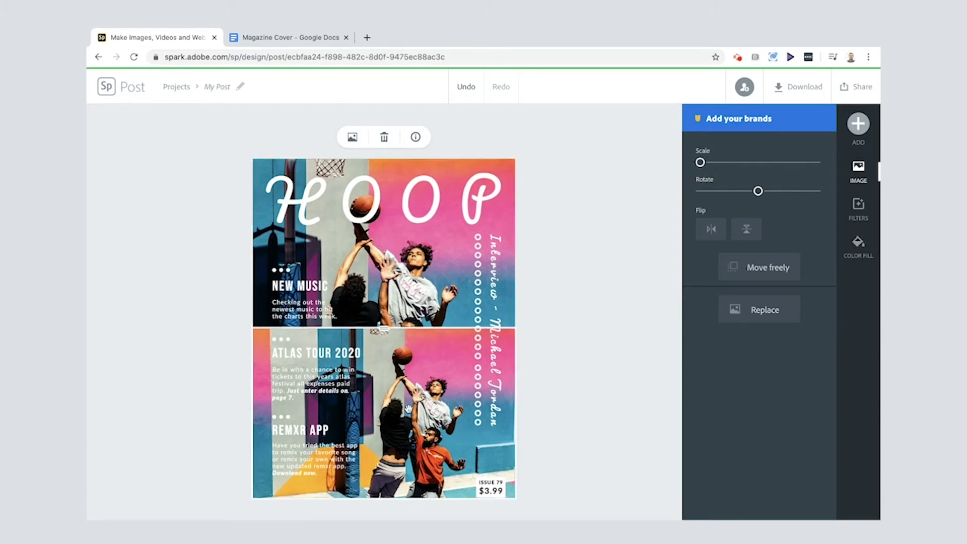
pyautogui.moveTo(701, 163); pyautogui.dragTo(708, 163)
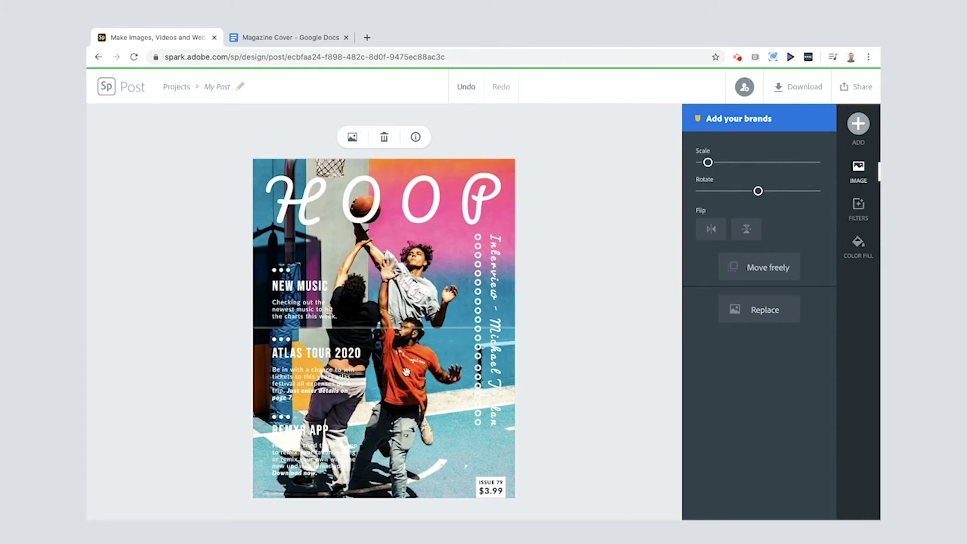
pyautogui.moveTo(404, 372); pyautogui.dragTo(406, 371)
pyautogui.moveTo(427, 289); pyautogui.dragTo(430, 293)
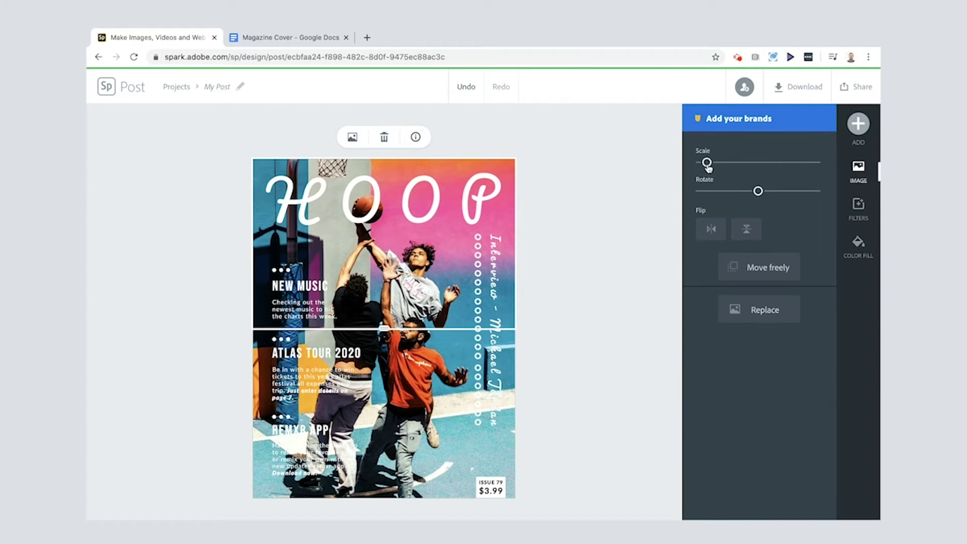
pyautogui.moveTo(707, 164); pyautogui.dragTo(708, 163)
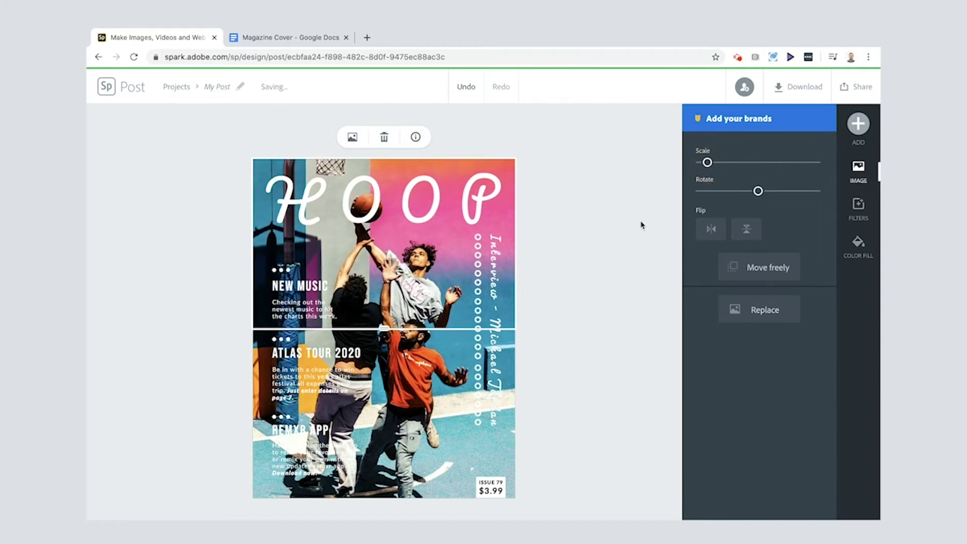
pyautogui.click(620, 249)
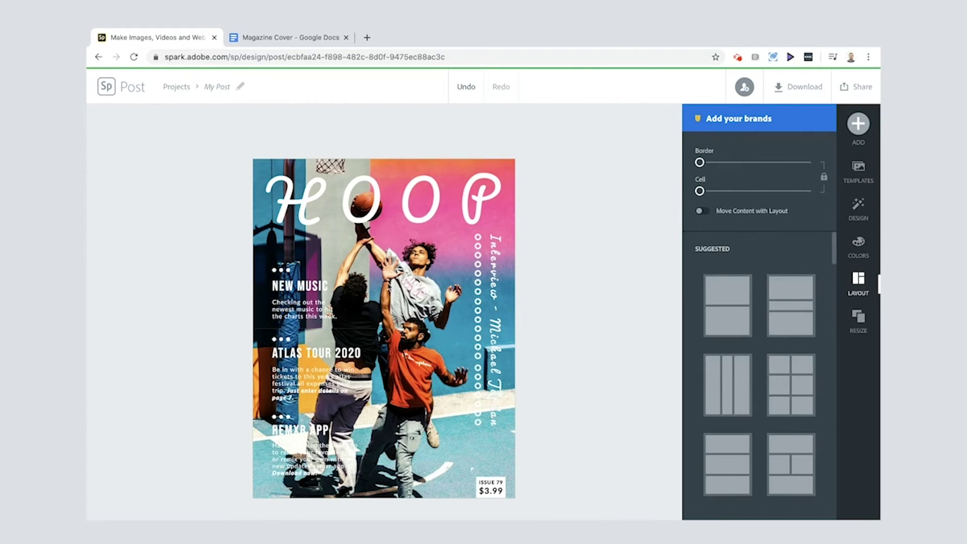
# - Give the top photo a Colorize filter shuffled to a red tint
pyautogui.click(387, 283)
pyautogui.click(858, 206)
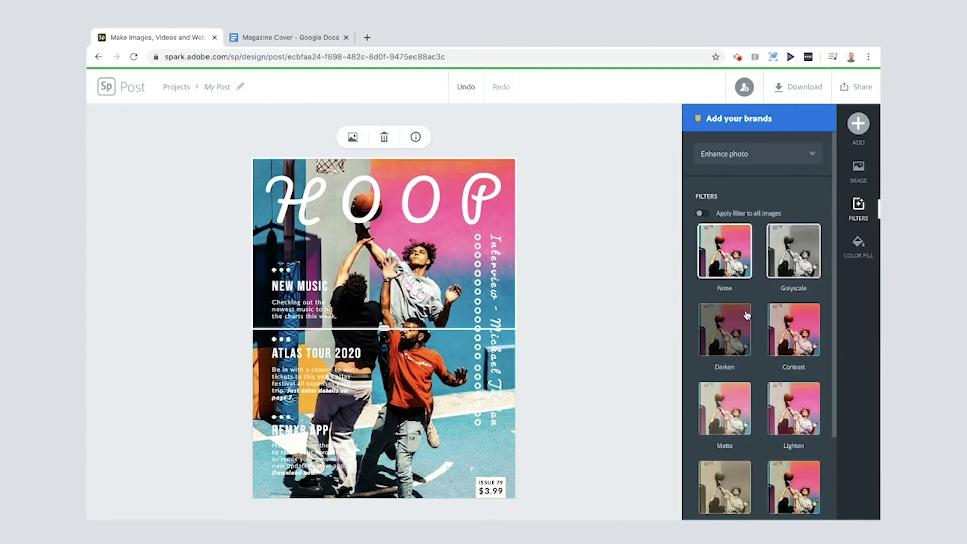
pyautogui.click(795, 330)
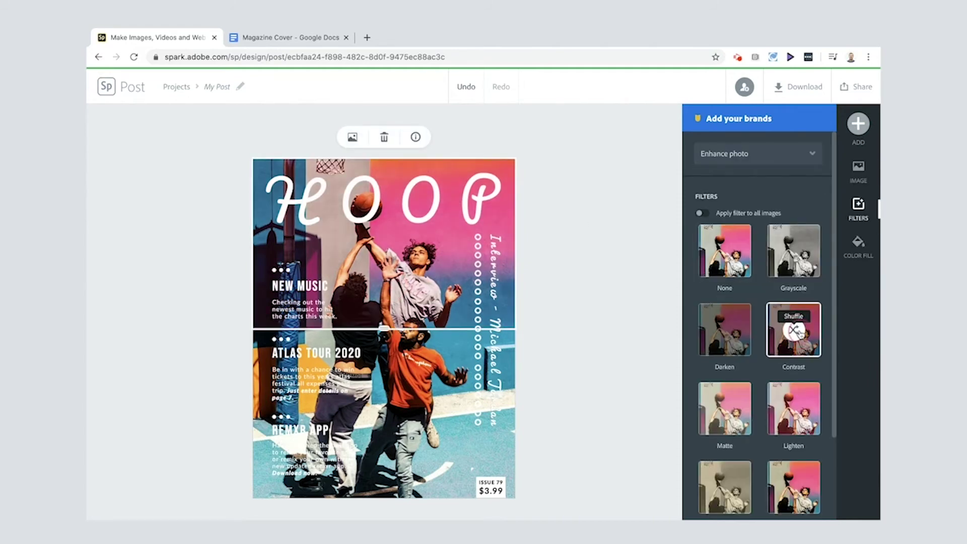
pyautogui.click(795, 330)
pyautogui.scroll(-3, 786, 343)
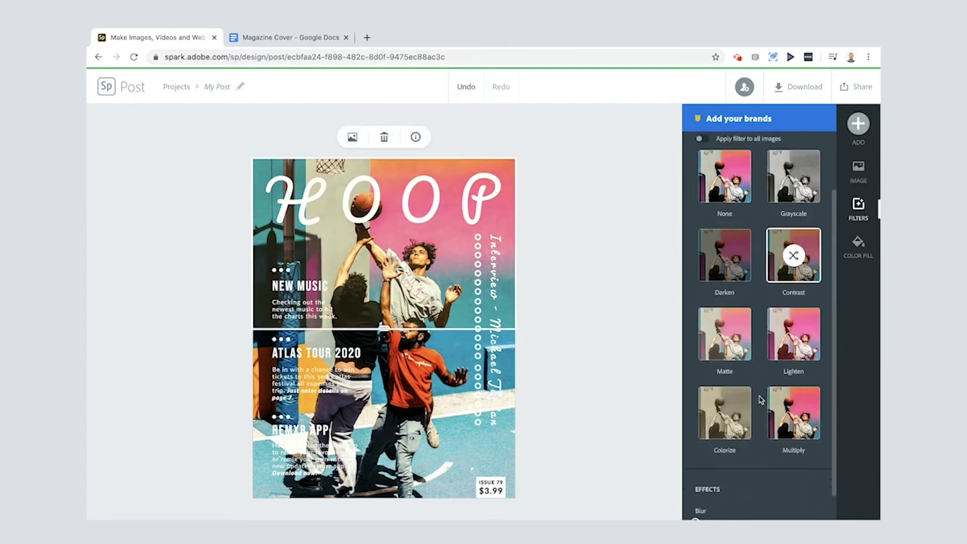
pyautogui.click(726, 403)
pyautogui.click(725, 401)
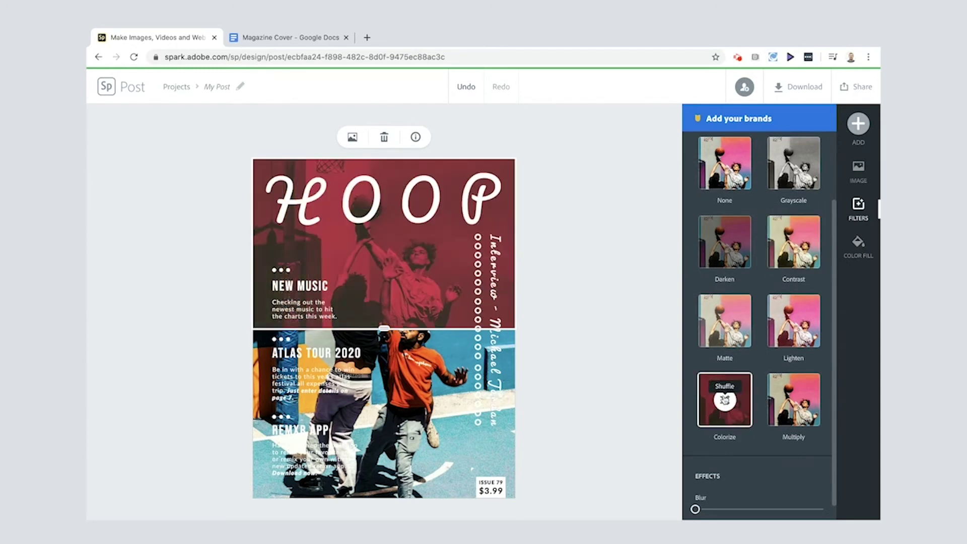
# - Apply the Darken filter to the lower photo, then deselect it
pyautogui.click(451, 418)
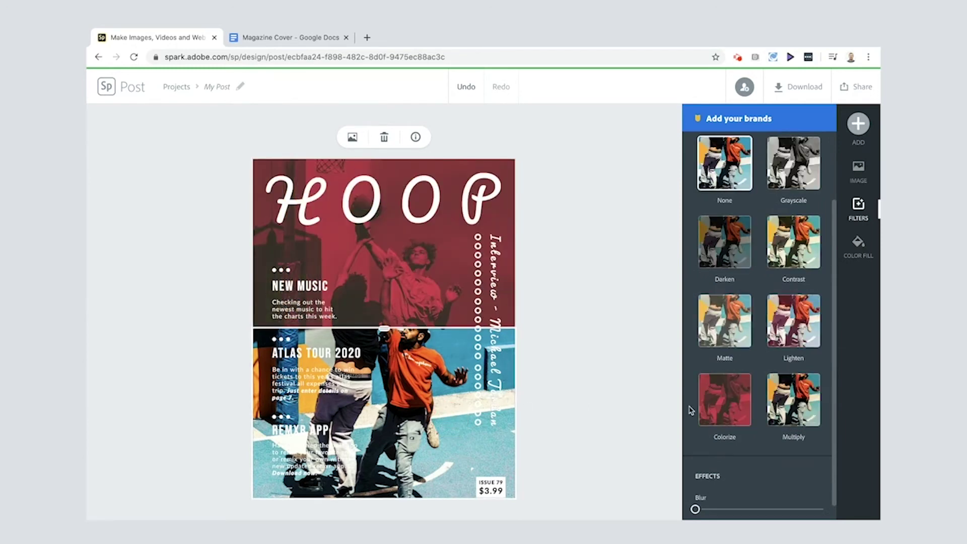
pyautogui.click(715, 398)
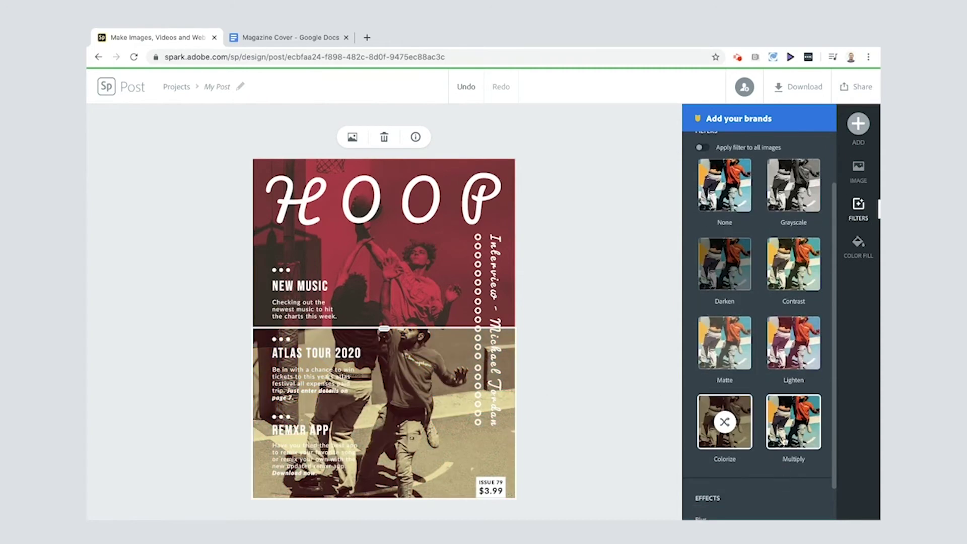
pyautogui.click(717, 264)
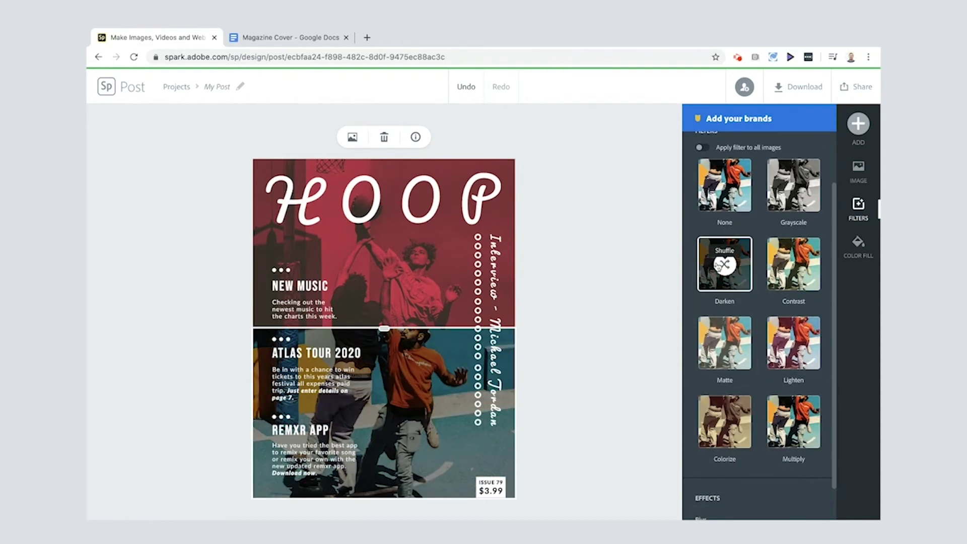
pyautogui.click(629, 315)
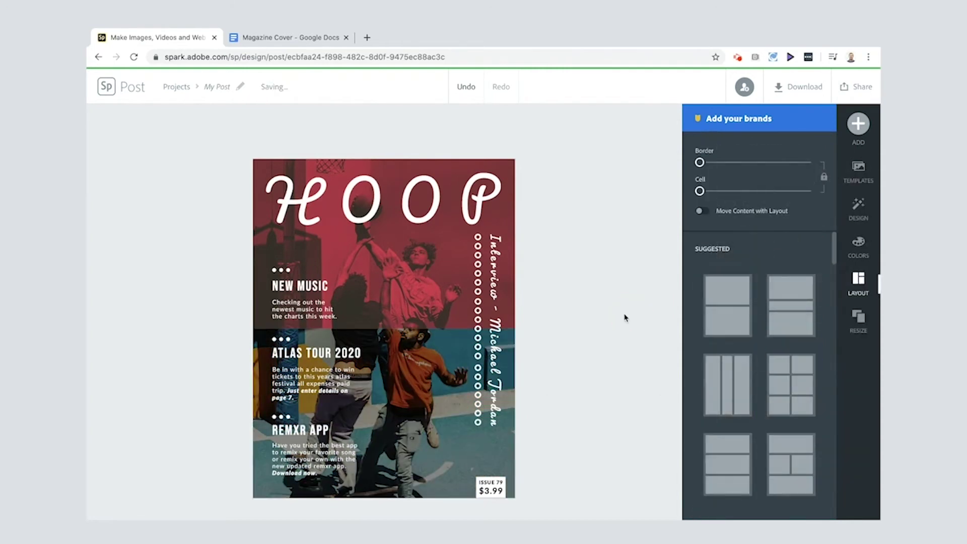
# - Replace the NEW MUSIC headline with the DigiDom Dreams title copied from the notes
pyautogui.click(287, 39)
pyautogui.moveTo(351, 284); pyautogui.dragTo(419, 285)
pyautogui.hotkey('ctrl', 'c')
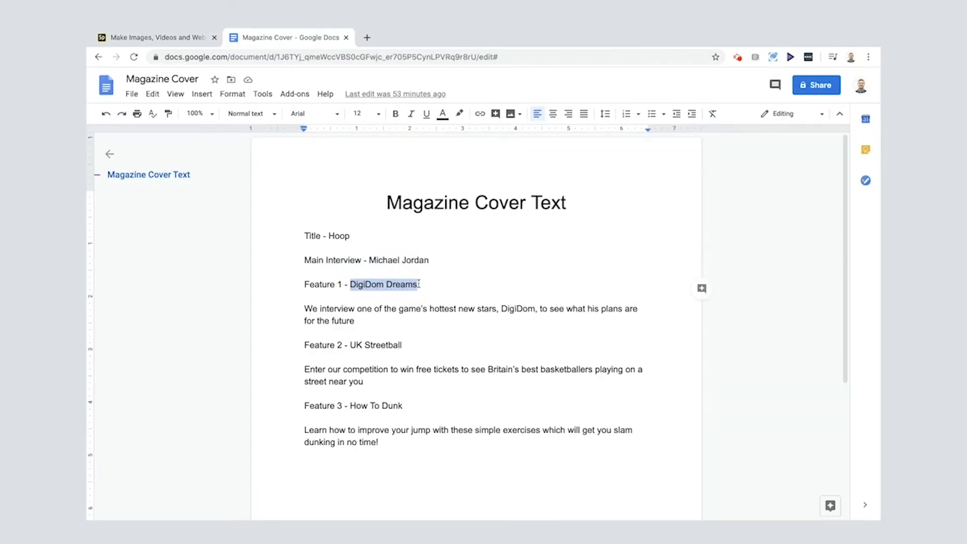
pyautogui.click(158, 37)
pyautogui.click(282, 287)
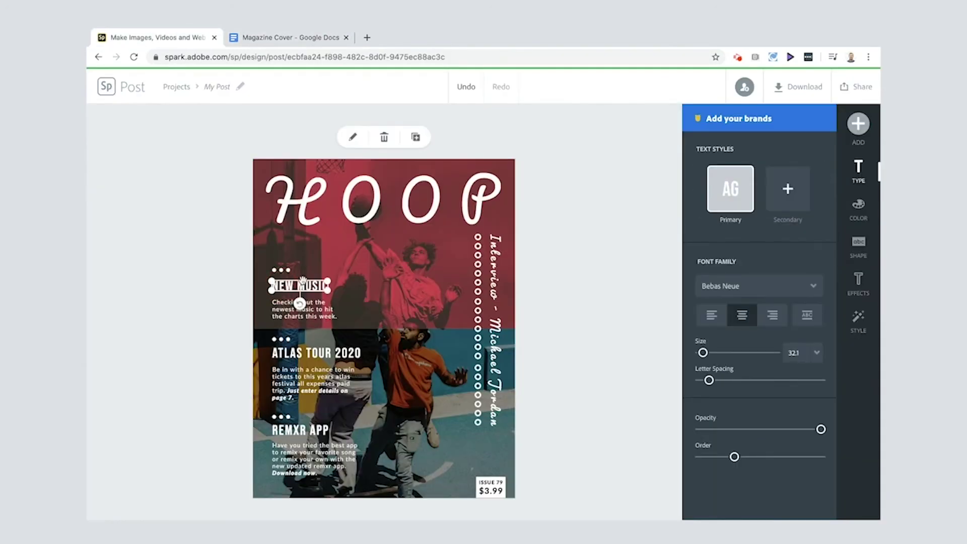
pyautogui.doubleClick(300, 285)
pyautogui.hotkey('ctrl', 'v')
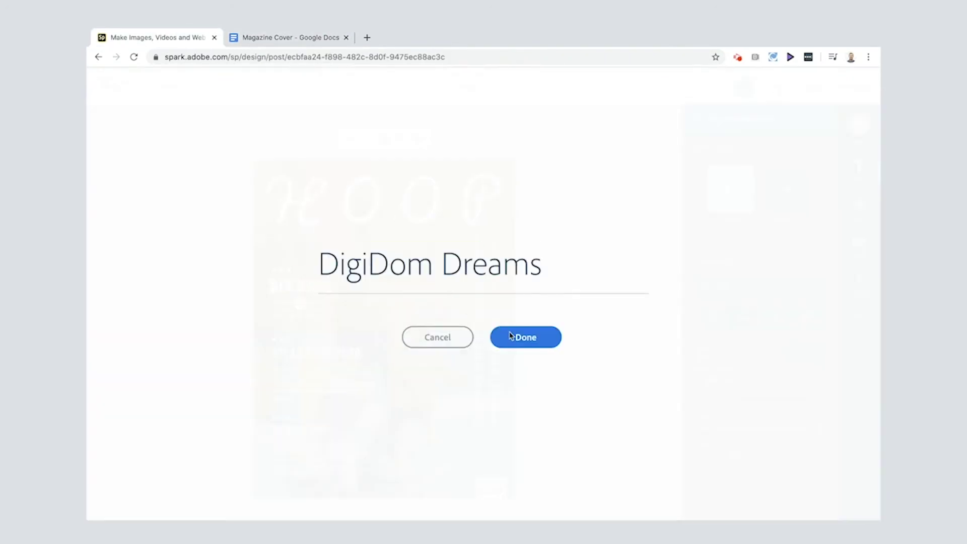
pyautogui.click(511, 337)
# - Replace the headline's blurb with the DigiDom interview paragraph from the notes
pyautogui.hotkey('ctrl', 'Tab')
pyautogui.moveTo(303, 306); pyautogui.dragTo(352, 309)
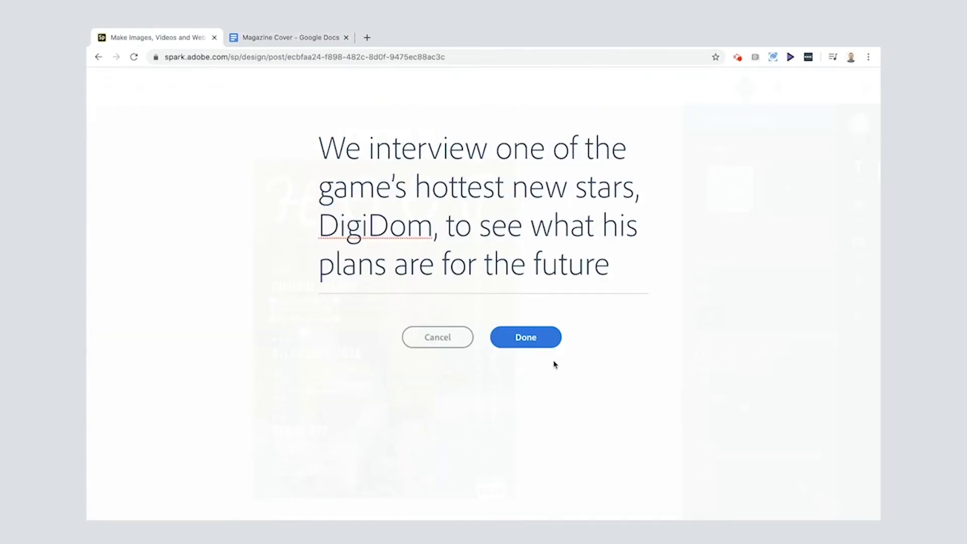
pyautogui.click(529, 338)
pyautogui.hotkey('ctrl', 'Tab')
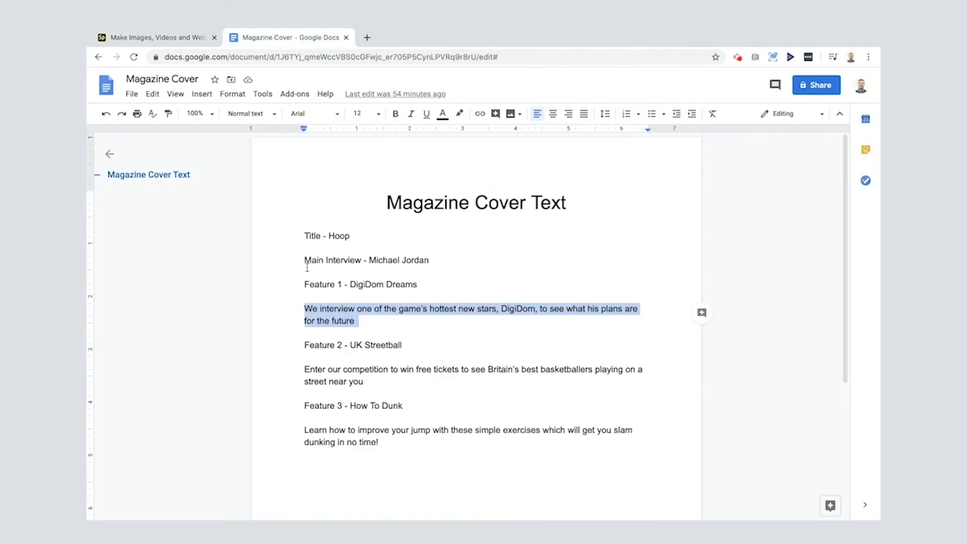
pyautogui.click(351, 344)
pyautogui.click(169, 37)
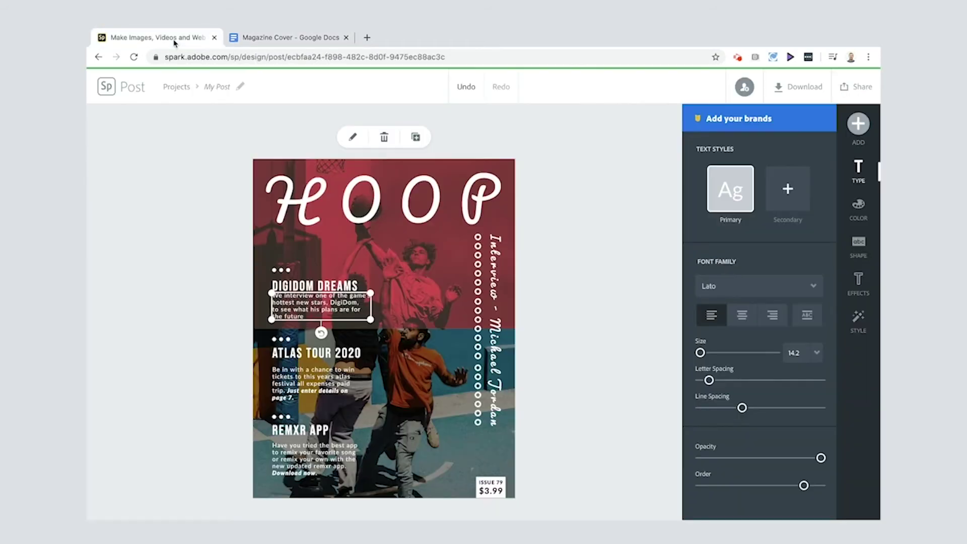
# - Change ATLAS TOUR 2020 to 'UK Streetball' and paste the competition blurb beneath it
pyautogui.doubleClick(278, 355)
pyautogui.write('UK Streetball')
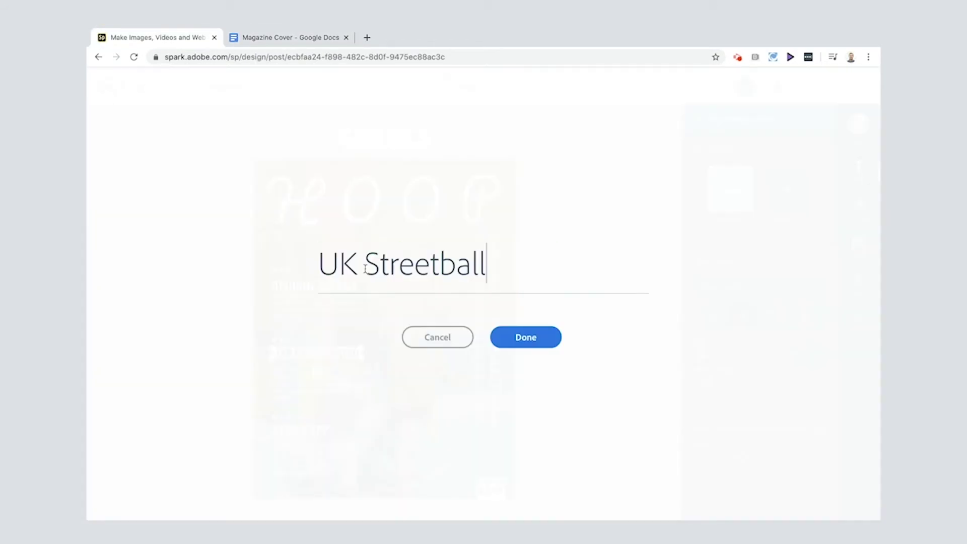
pyautogui.click(304, 37)
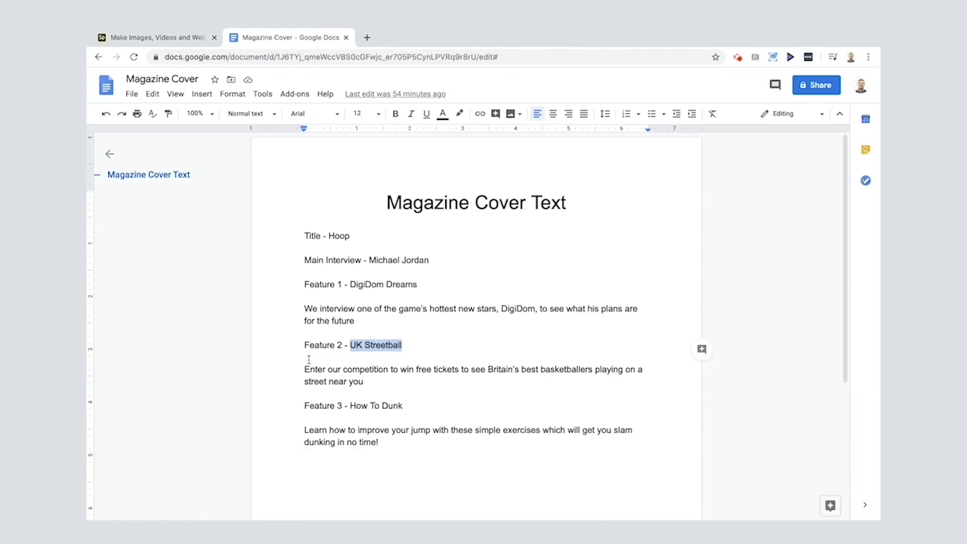
pyautogui.moveTo(303, 367); pyautogui.dragTo(449, 384)
pyautogui.hotkey('ctrl', 'c')
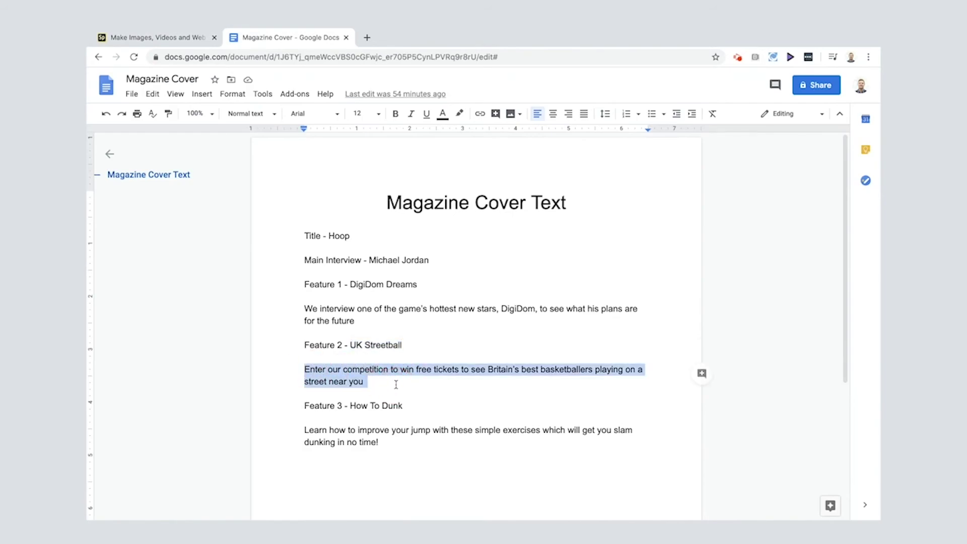
pyautogui.click(166, 40)
pyautogui.doubleClick(290, 389)
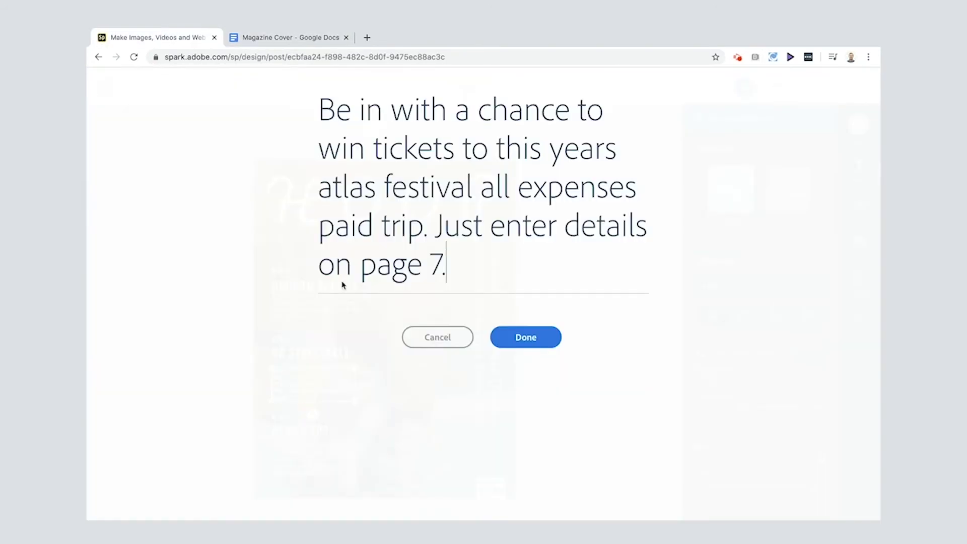
pyautogui.click(319, 103)
pyautogui.moveTo(342, 137); pyautogui.dragTo(475, 270)
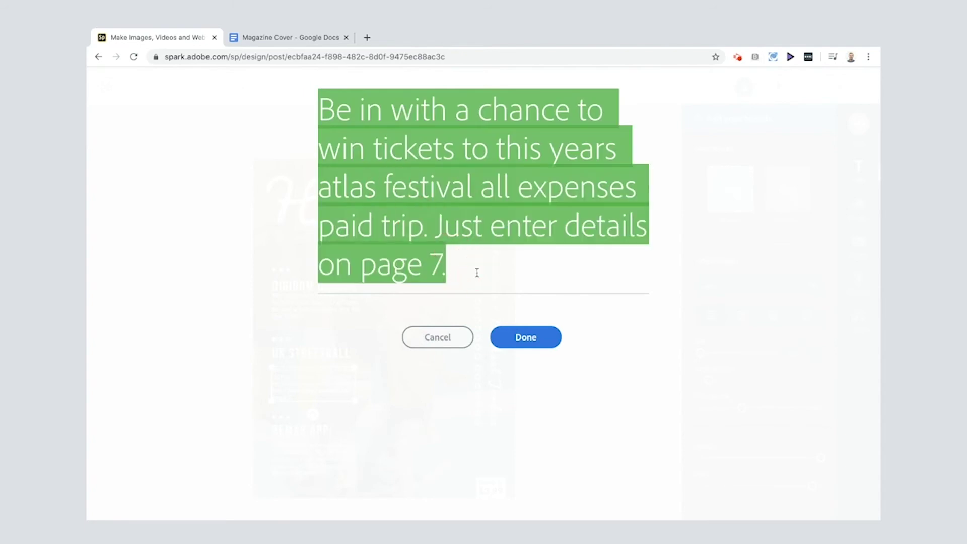
pyautogui.hotkey('ctrl', 'v')
# - Retitle REMXR APP as 'HOW TO' and paste in the How To Dunk blurb
pyautogui.click(292, 38)
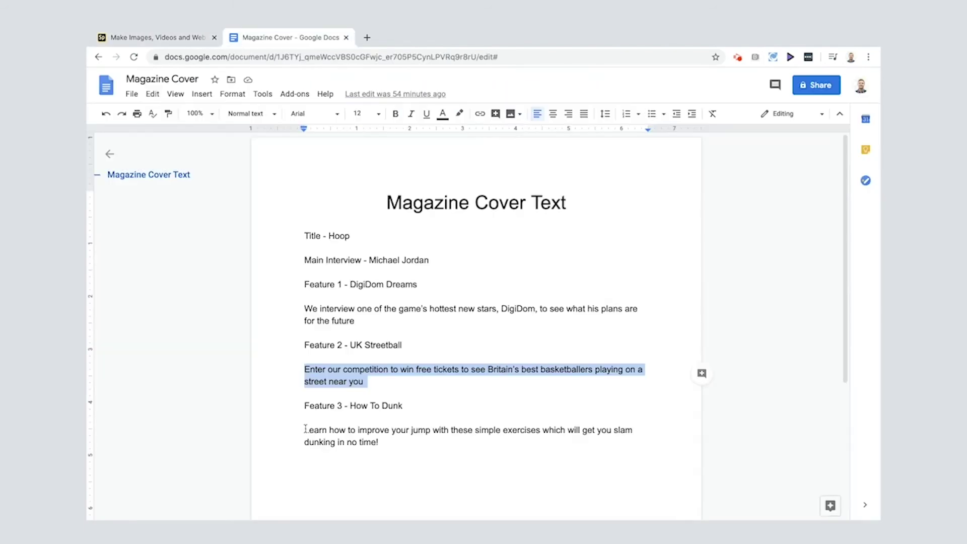
pyautogui.moveTo(304, 428); pyautogui.dragTo(395, 445)
pyautogui.hotkey('ctrl', 'c')
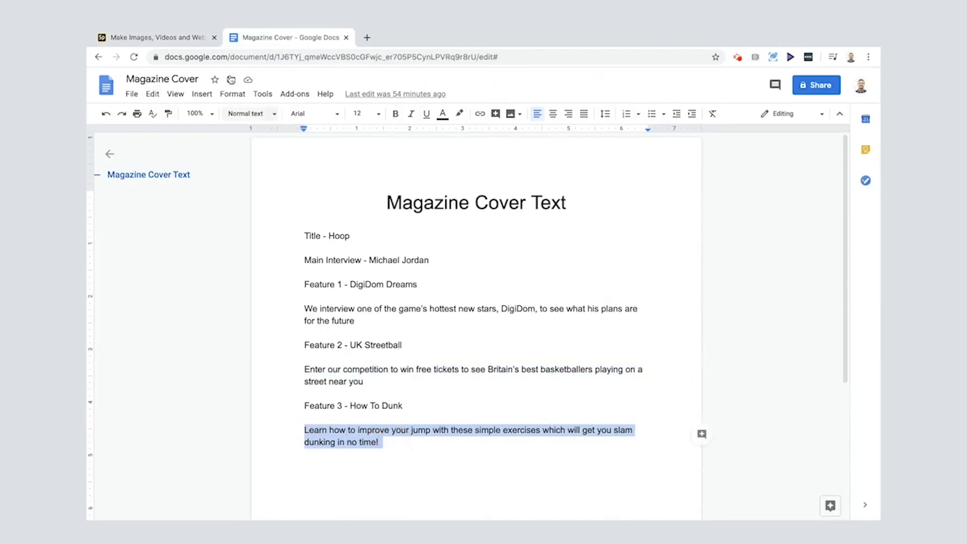
pyautogui.click(168, 38)
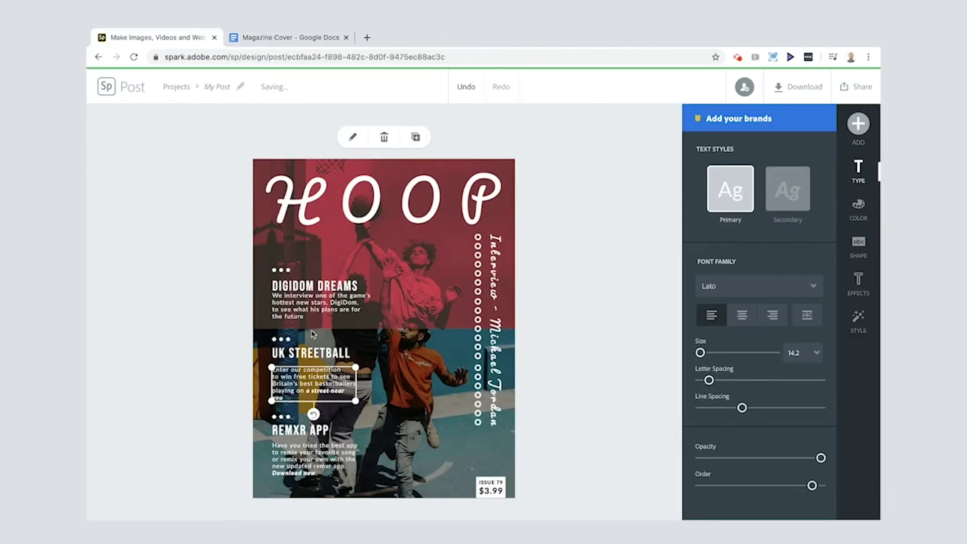
pyautogui.doubleClick(294, 428)
pyautogui.tripleClick(373, 267)
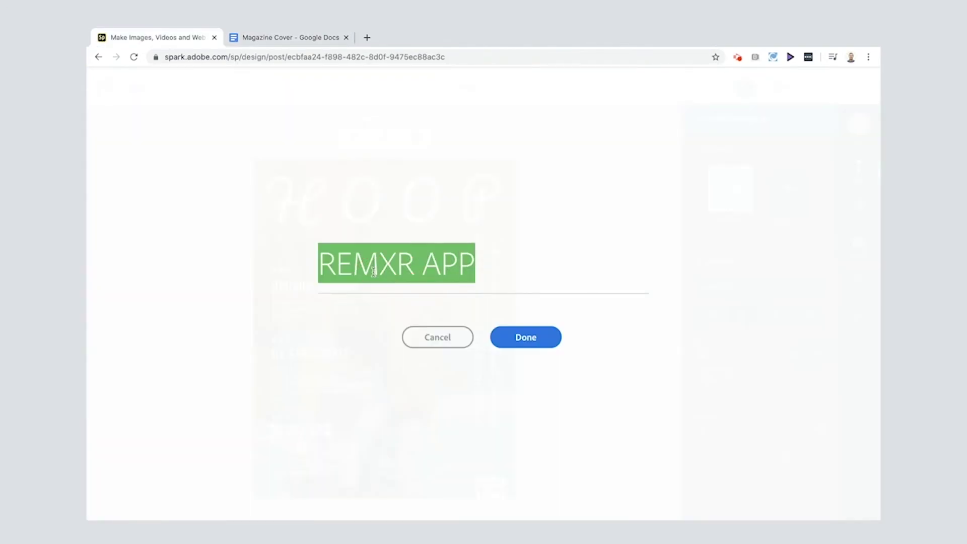
pyautogui.write('HOW TO')
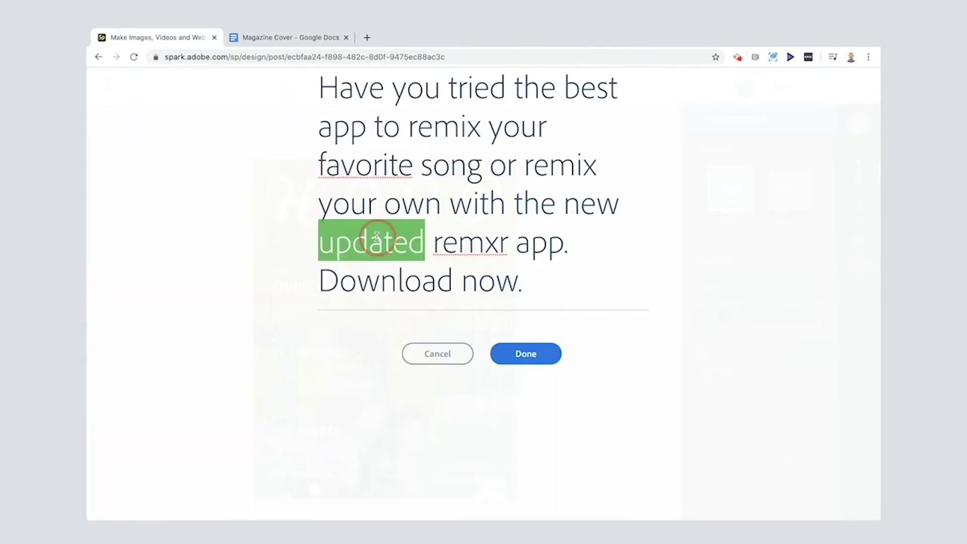
pyautogui.tripleClick(371, 237)
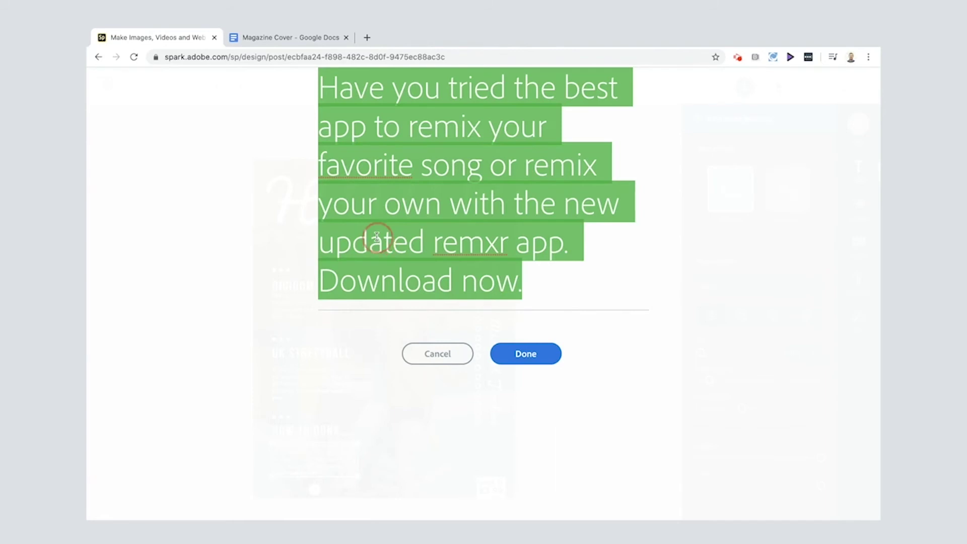
pyautogui.hotkey('ctrl', 'v')
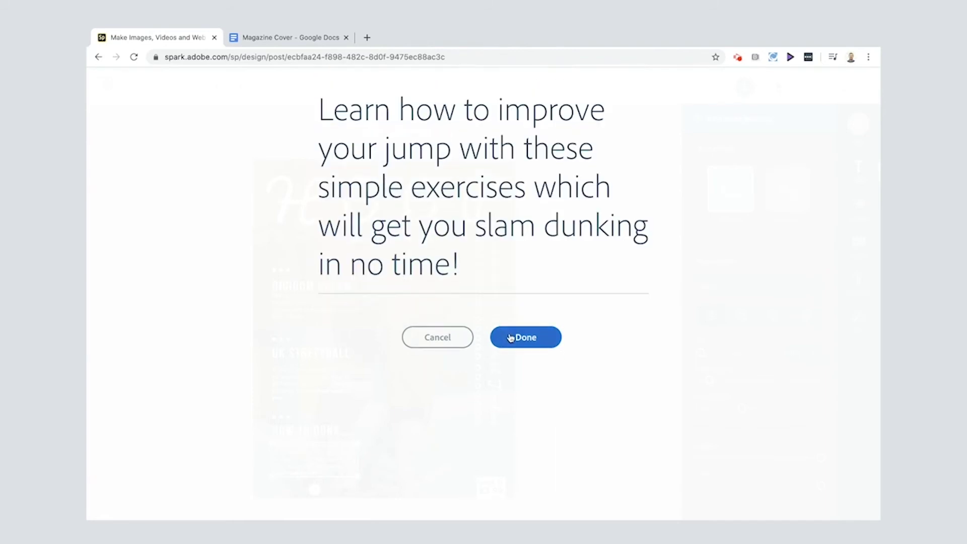
pyautogui.click(496, 337)
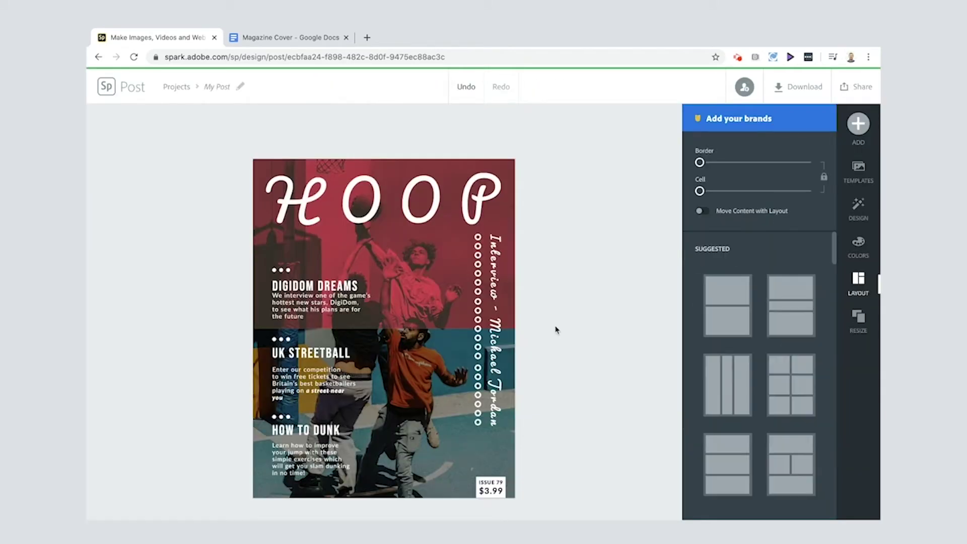
# - Change the price from $3.99 to £8.99 and delete the 7 of issue 79
pyautogui.click(491, 485)
pyautogui.click(492, 494)
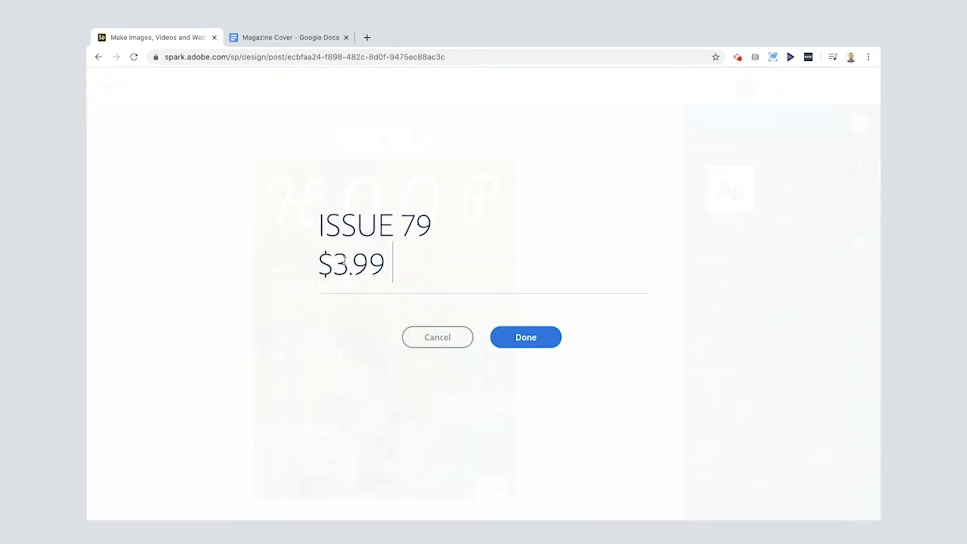
pyautogui.click(333, 264)
pyautogui.press('BackSpace')
pyautogui.write('£')
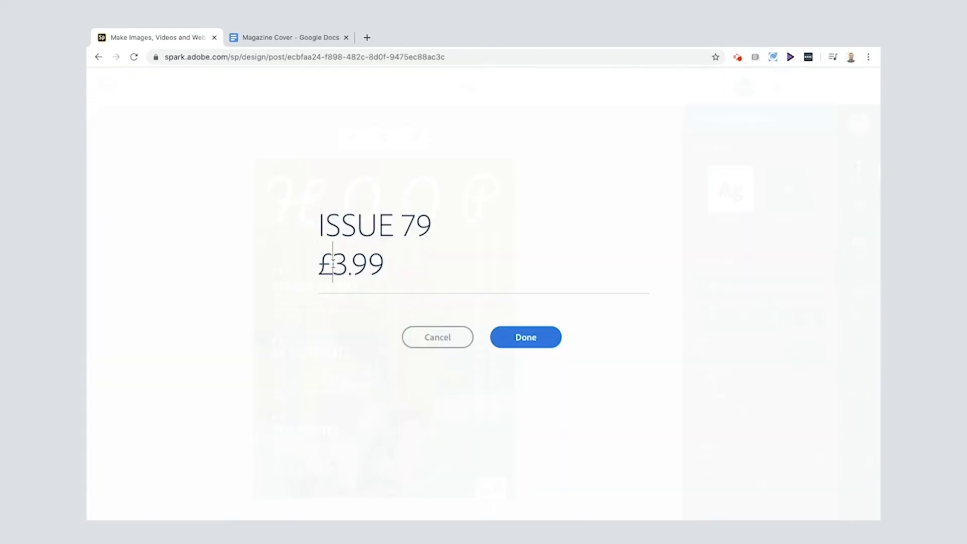
pyautogui.press('Delete')
pyautogui.write('8')
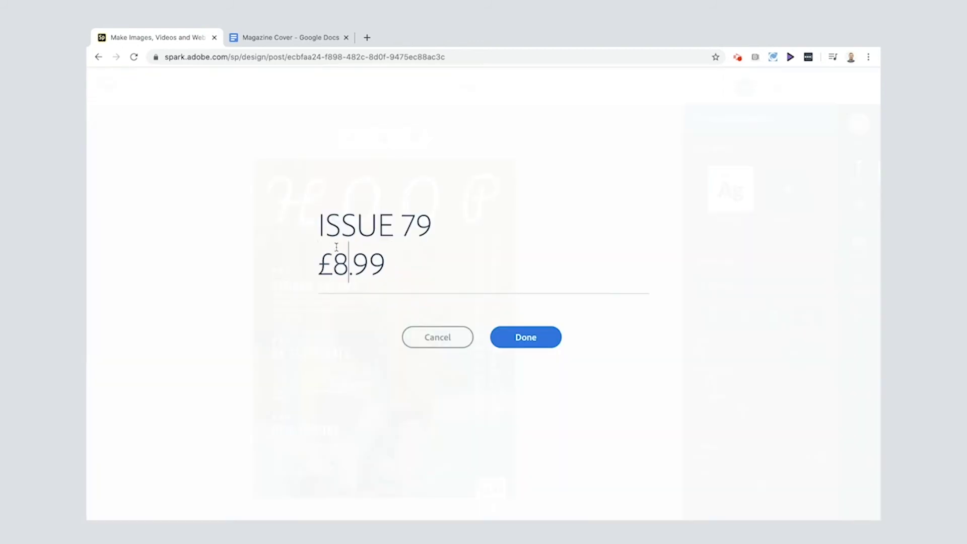
pyautogui.click(402, 224)
pyautogui.press('Delete')
# - Finish the issue number as 99, then download the cover as a PNG
pyautogui.write('9')
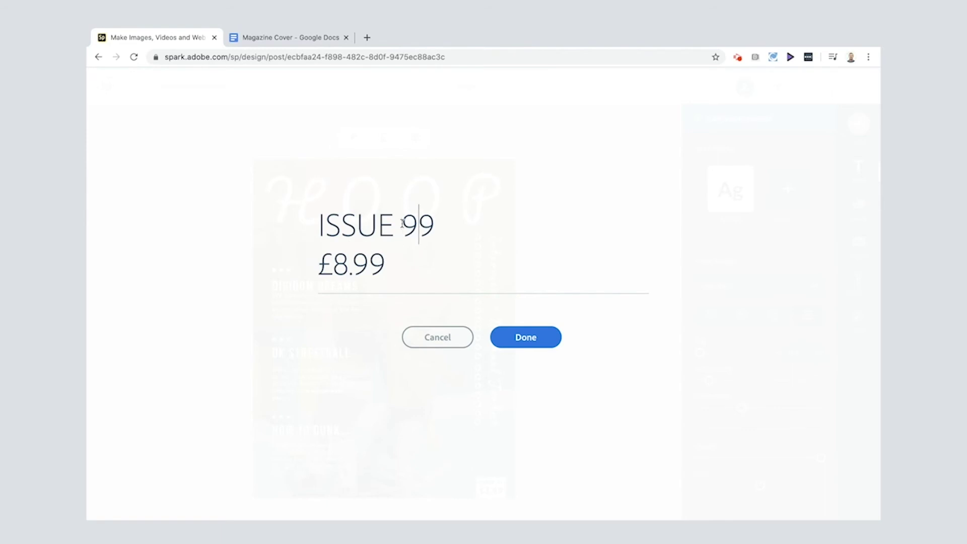
pyautogui.click(519, 338)
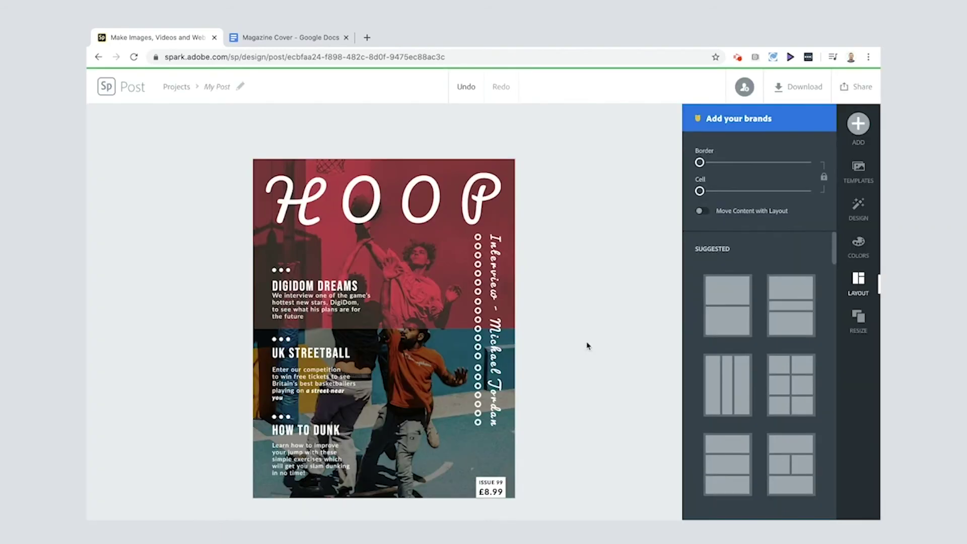
pyautogui.click(780, 91)
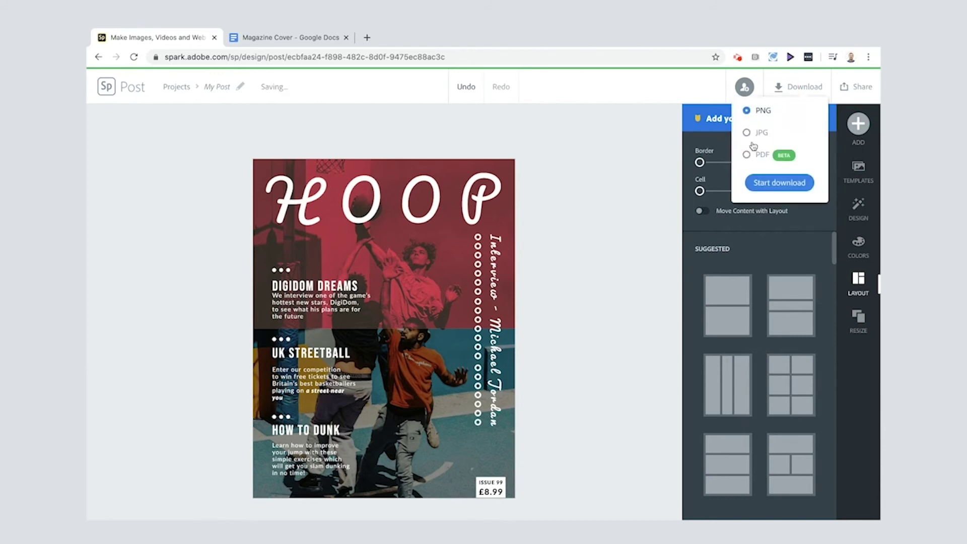
pyautogui.click(575, 276)
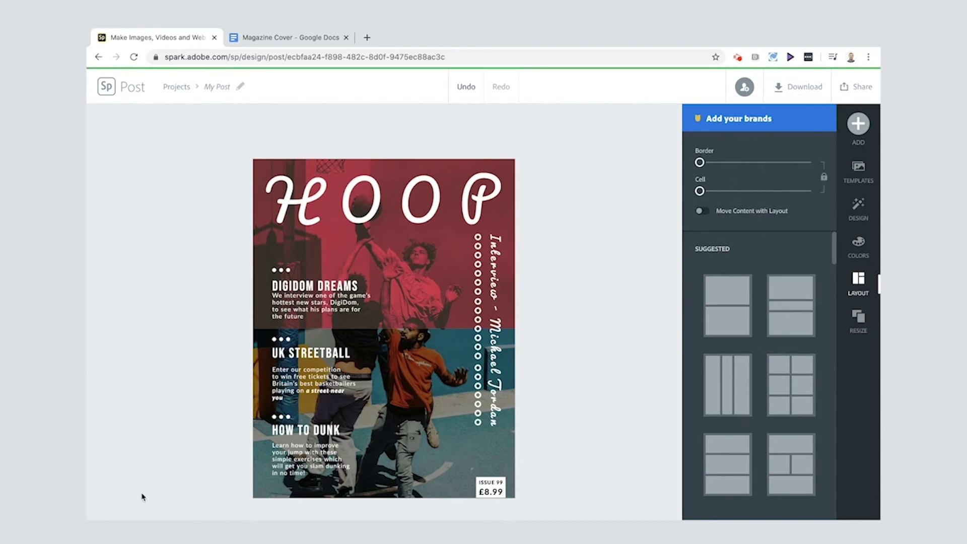
# - Publish the cover from the Share menu to get a shareable link
pyautogui.click(856, 87)
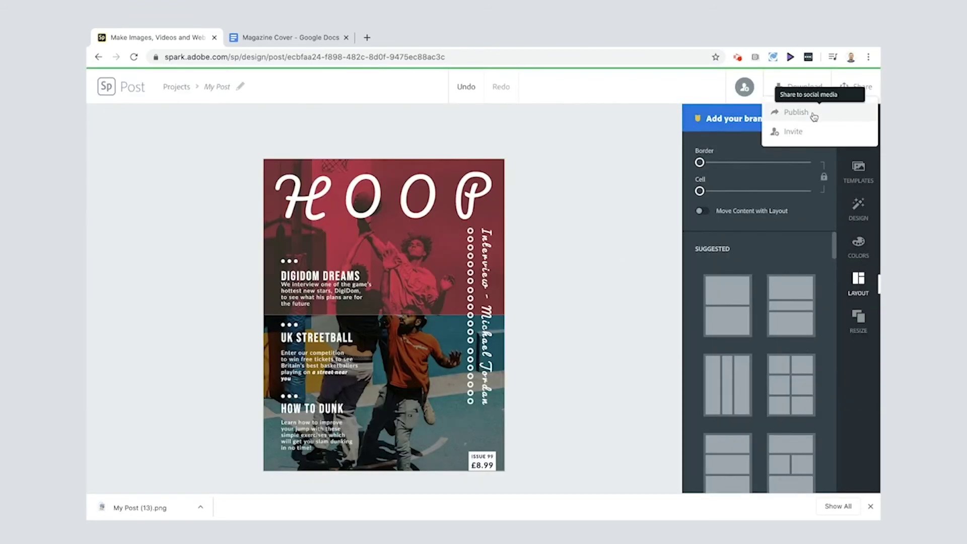
pyautogui.click(811, 115)
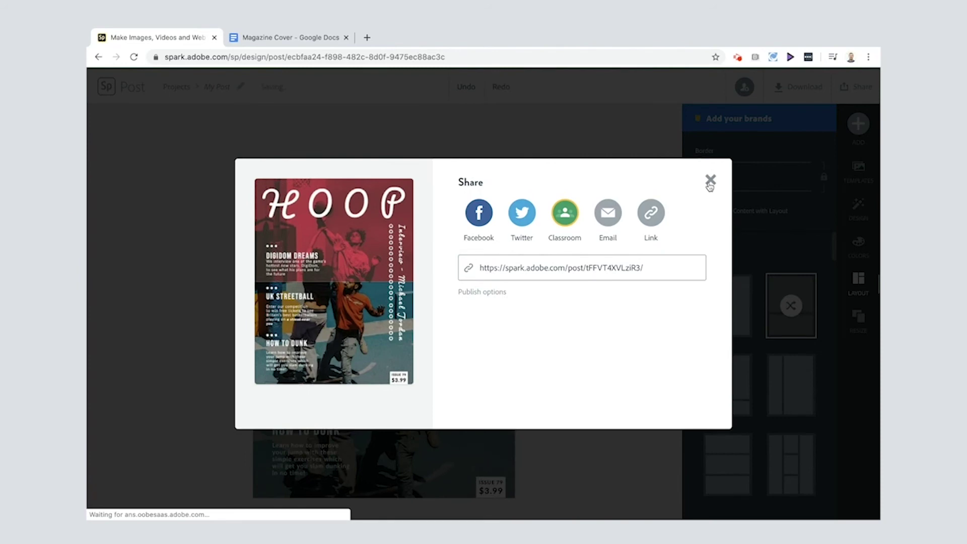
pyautogui.click(709, 182)
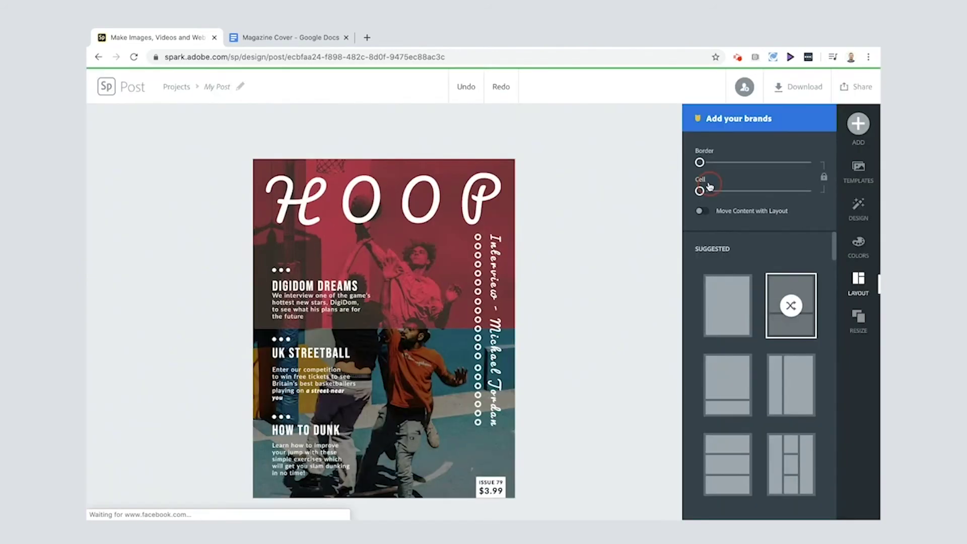
# - Delete the lower photo cell and drag the remaining red photo upward in its frame
pyautogui.click(411, 369)
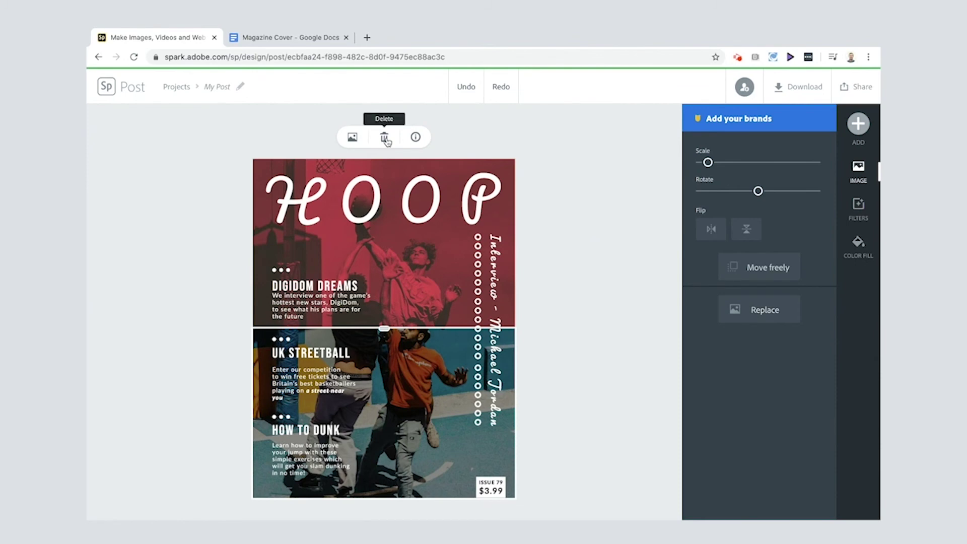
pyautogui.click(385, 139)
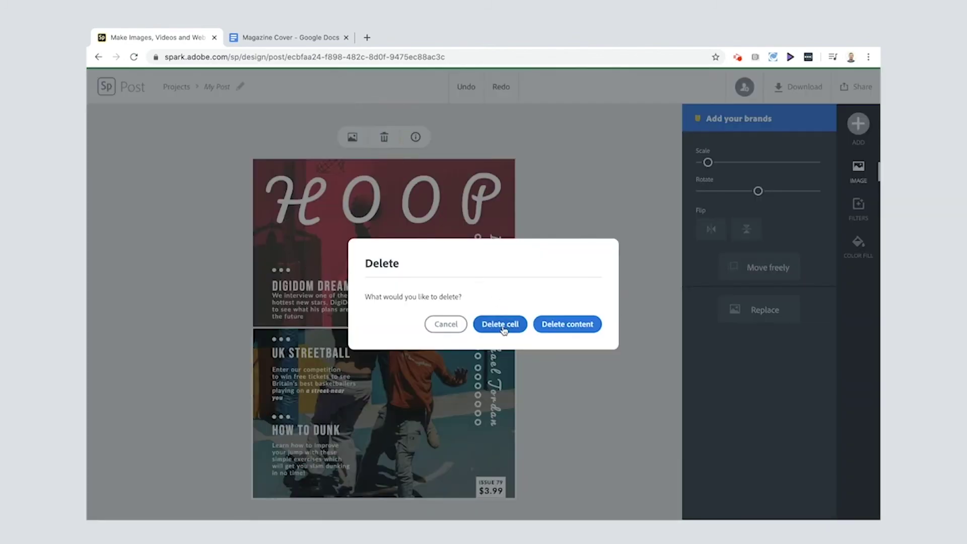
pyautogui.click(501, 325)
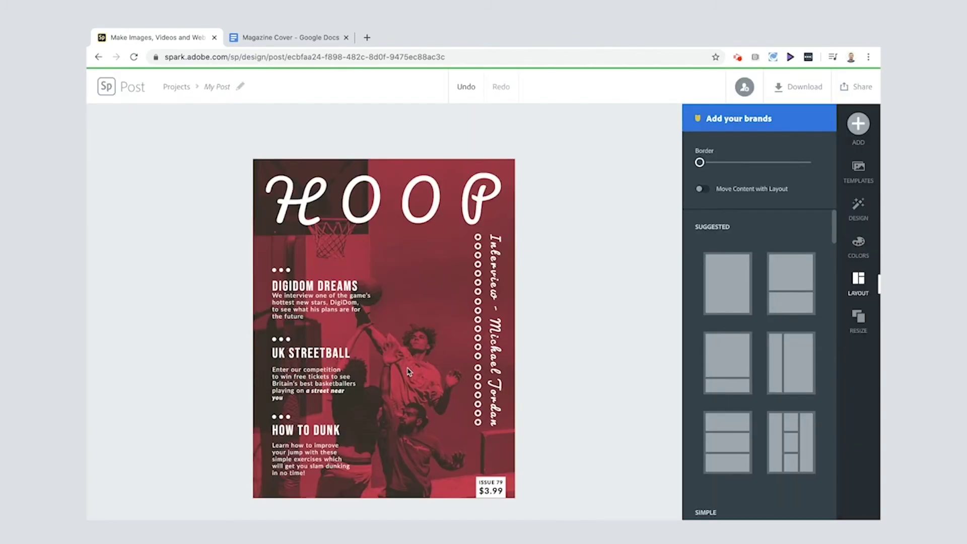
pyautogui.moveTo(409, 371); pyautogui.dragTo(409, 332)
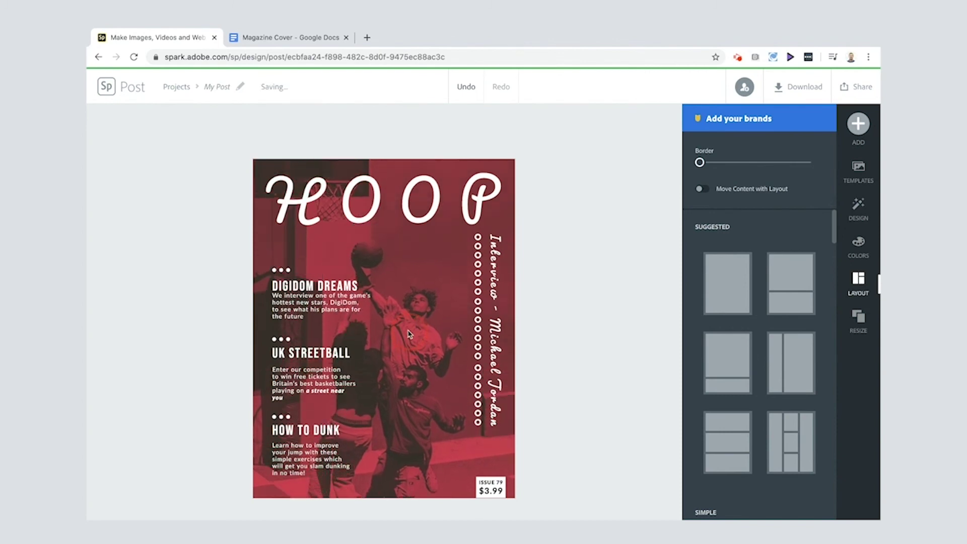